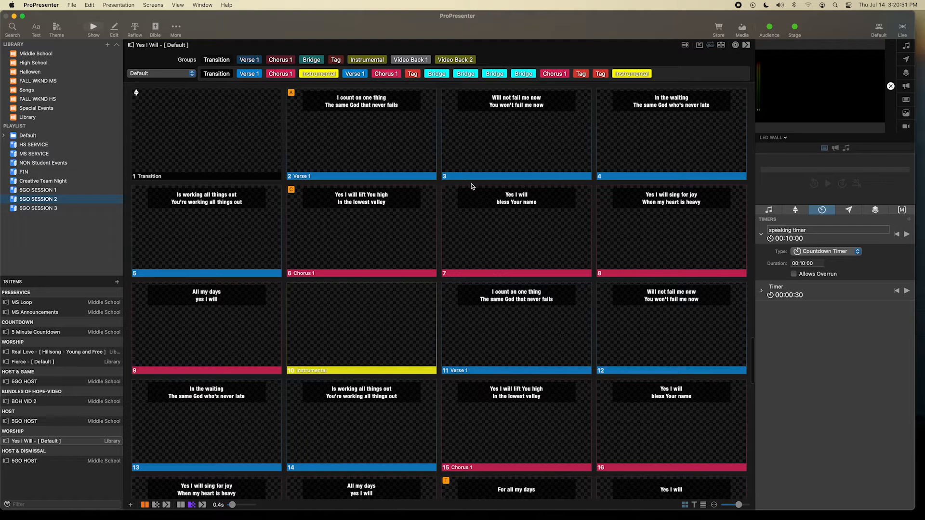
{"action": "scroll", "coordinate": [466, 190], "scroll_direction": "up", "scroll_amount": 2}
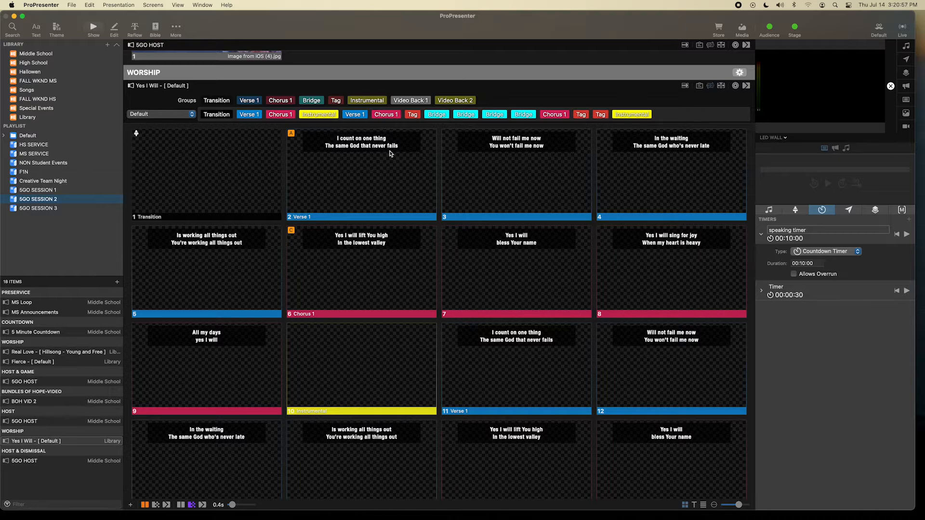
{"action": "scroll", "coordinate": [375, 165], "scroll_direction": "up", "scroll_amount": 2}
{"action": "scroll", "coordinate": [375, 165], "scroll_direction": "up", "scroll_amount": 10}
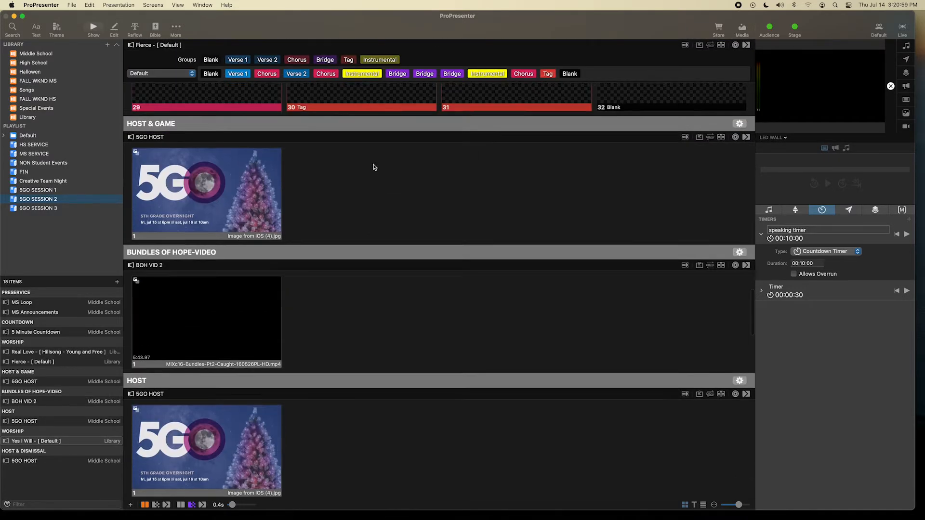
{"action": "scroll", "coordinate": [375, 166], "scroll_direction": "down", "scroll_amount": 8}
{"action": "scroll", "coordinate": [374, 168], "scroll_direction": "down", "scroll_amount": 6}
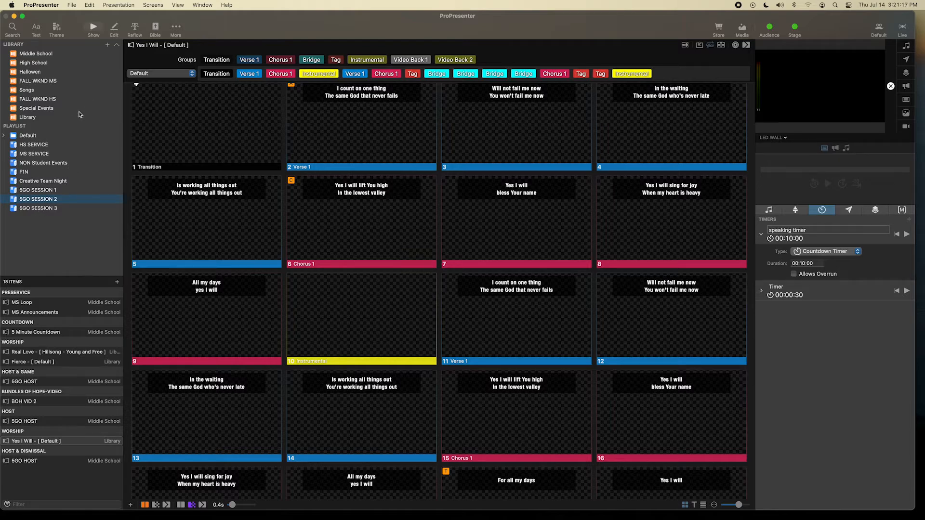
Add a new playlist named "intro to pro presenter" and select it.
{"action": "left_click", "coordinate": [108, 45]}
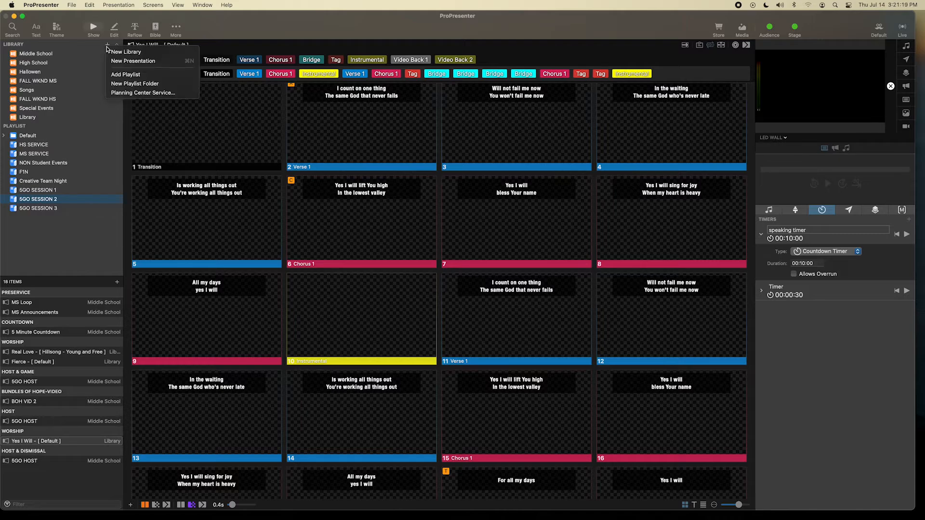
{"action": "left_click", "coordinate": [127, 76]}
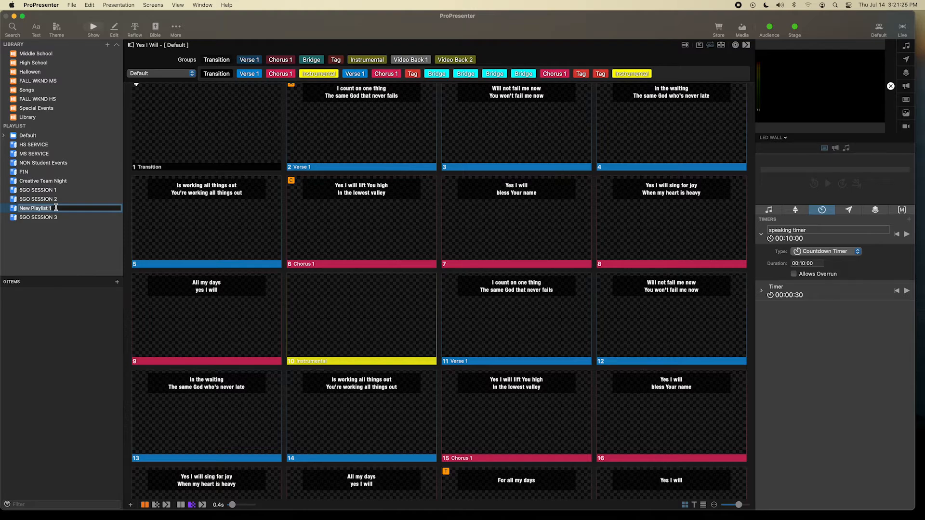
{"action": "type", "text": "intor"}
{"action": "left_click", "coordinate": [31, 209]}
{"action": "key", "text": "BackSpace"}
{"action": "key", "text": "BackSpace"}
{"action": "type", "text": "ro"}
{"action": "key", "text": "Return"}
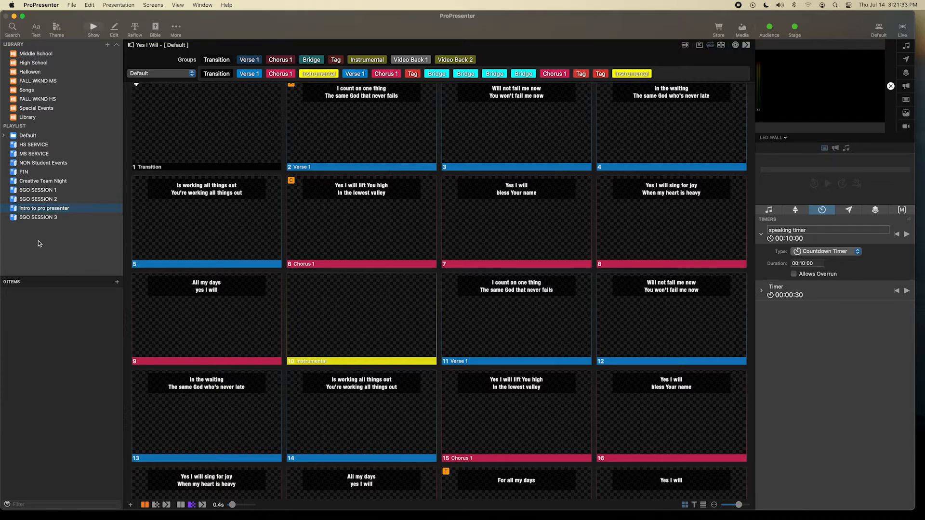
{"action": "left_click", "coordinate": [59, 210]}
{"action": "left_click", "coordinate": [63, 306]}
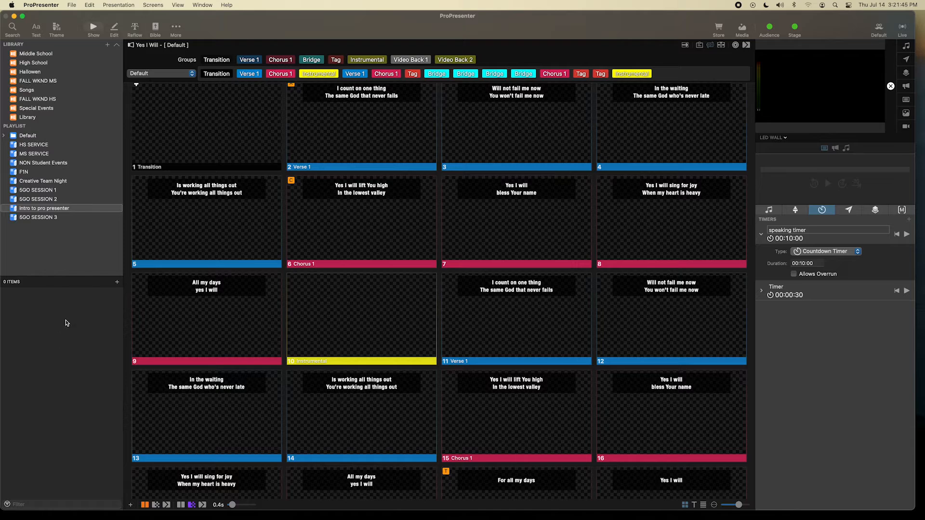
Add a header to the intro to pro presenter playlist and rename it "song 1".
{"action": "left_click", "coordinate": [115, 285]}
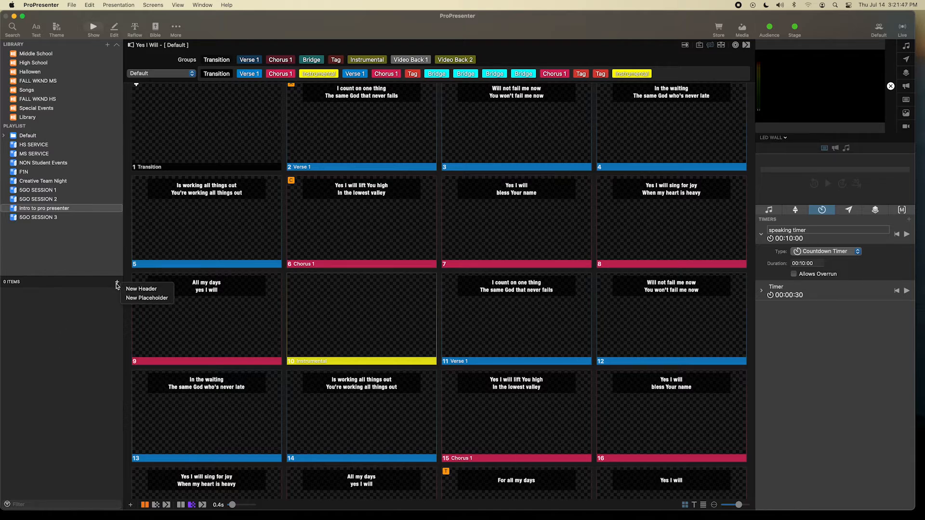
{"action": "left_click", "coordinate": [145, 289]}
{"action": "right_click", "coordinate": [15, 295]}
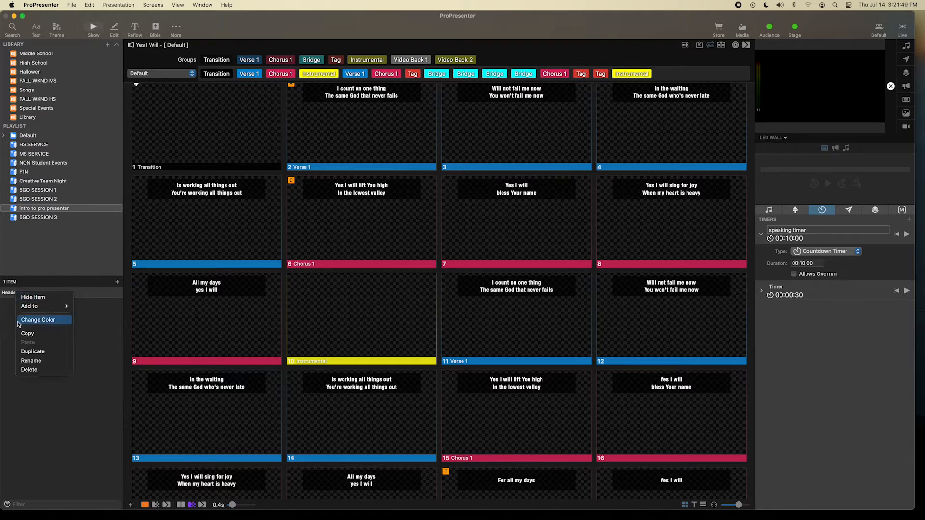
{"action": "left_click", "coordinate": [30, 360]}
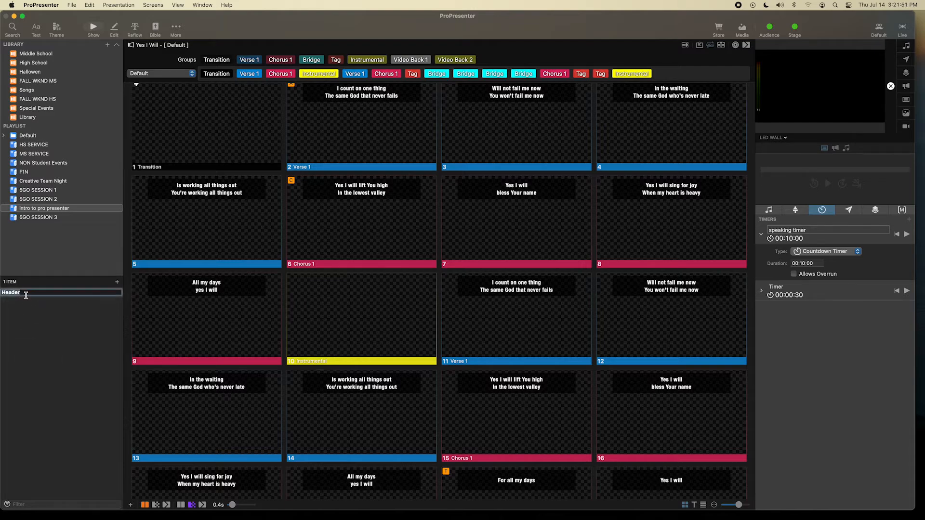
{"action": "type", "text": "song 1"}
{"action": "left_click", "coordinate": [24, 328]}
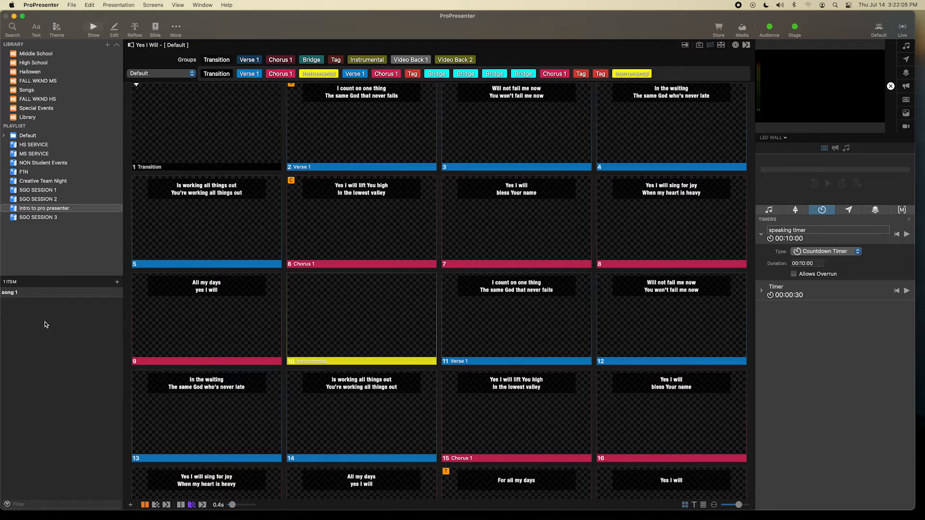
{"action": "left_click", "coordinate": [12, 28]}
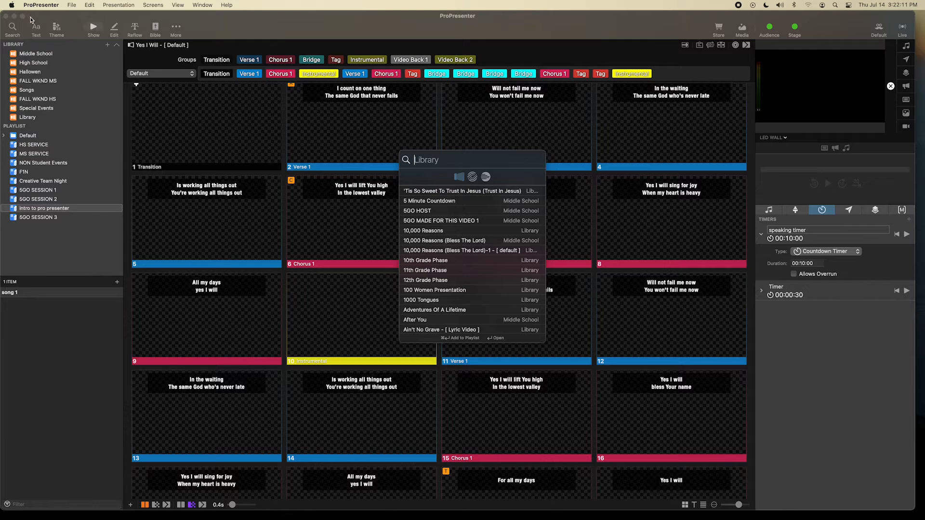
{"action": "left_click", "coordinate": [472, 178]}
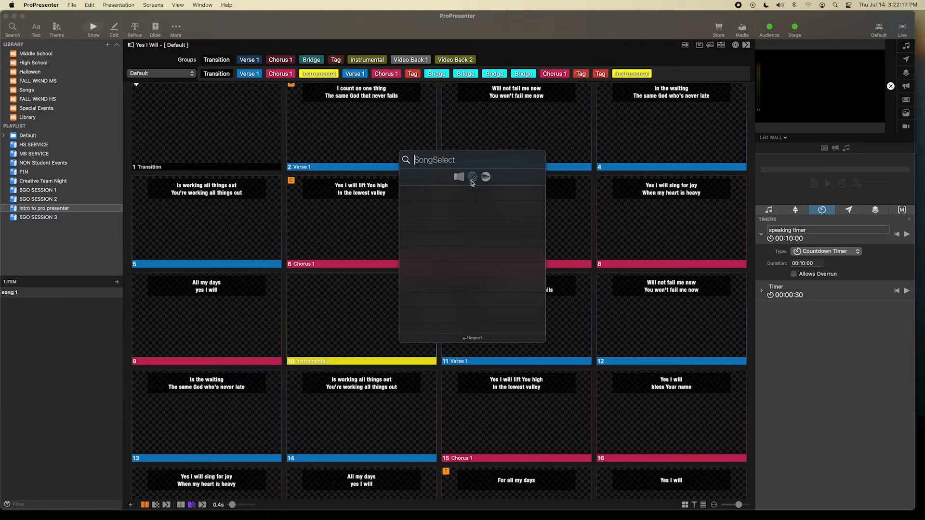
{"action": "left_click", "coordinate": [485, 177]}
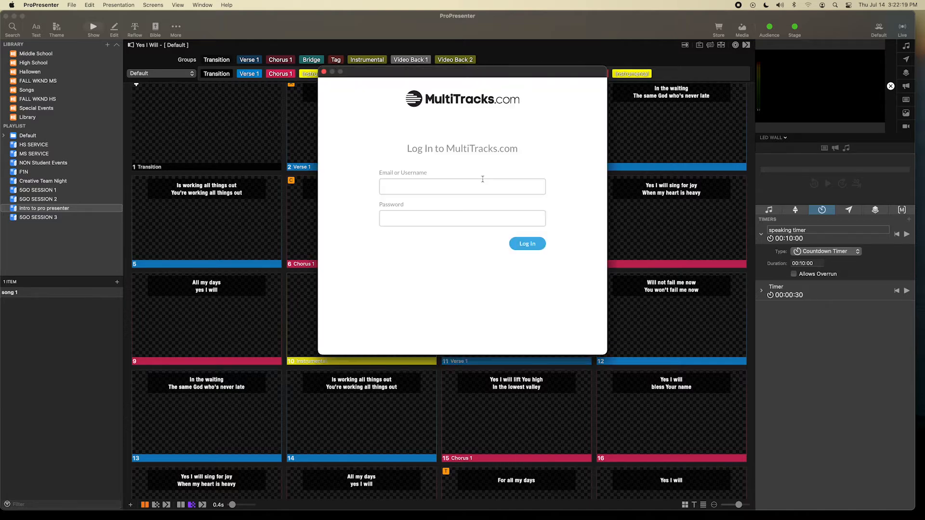
{"action": "left_click", "coordinate": [324, 72]}
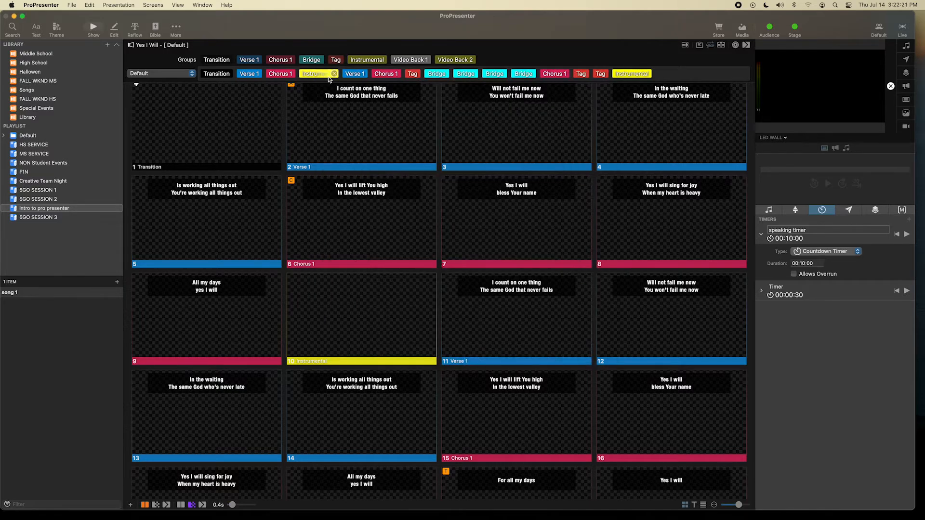
Search the library for "yes i will" and add the song Yes I Will to the playlist under the song 1 header.
{"action": "left_click", "coordinate": [12, 28]}
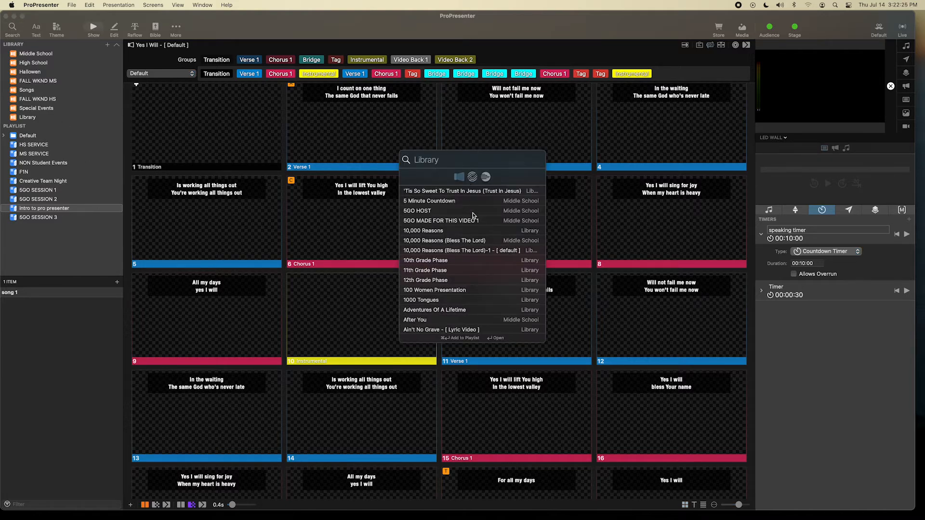
{"action": "scroll", "coordinate": [473, 234], "scroll_direction": "down", "scroll_amount": 5}
{"action": "scroll", "coordinate": [473, 234], "scroll_direction": "down", "scroll_amount": 5}
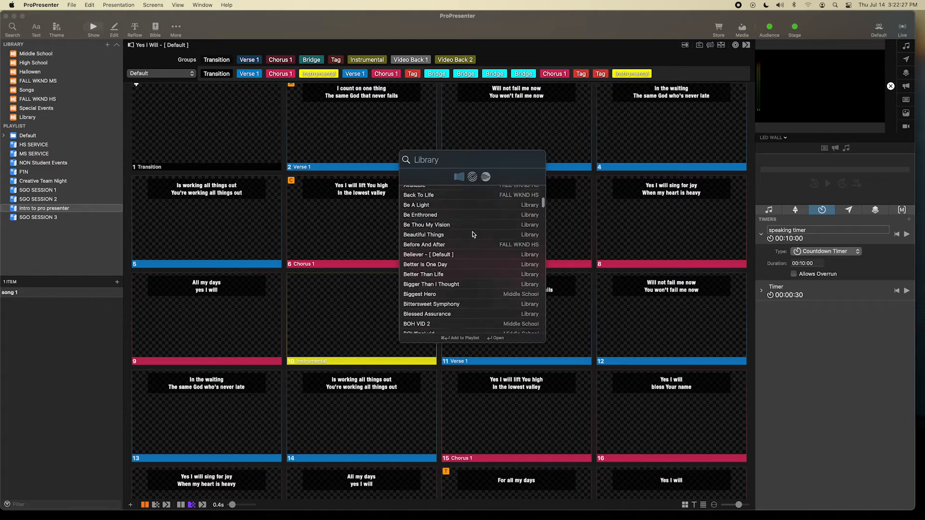
{"action": "left_click", "coordinate": [475, 177]}
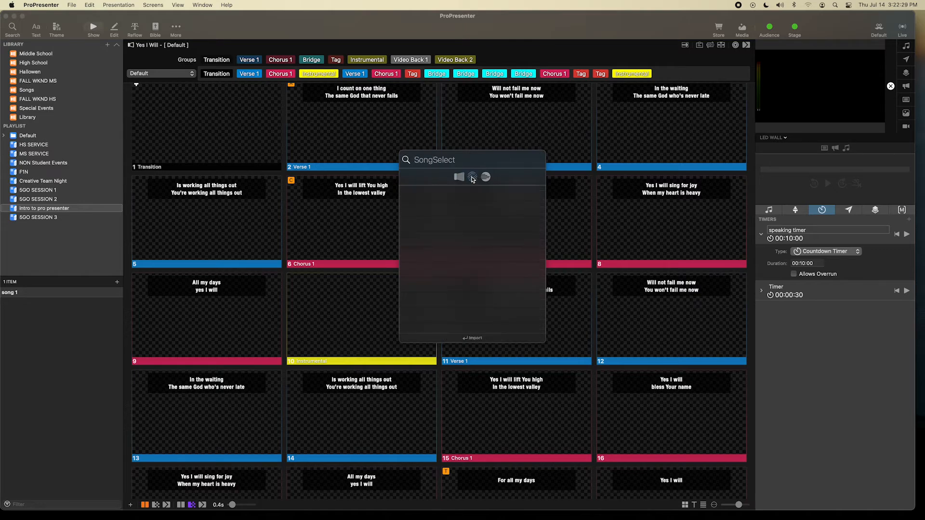
{"action": "left_click", "coordinate": [458, 176]}
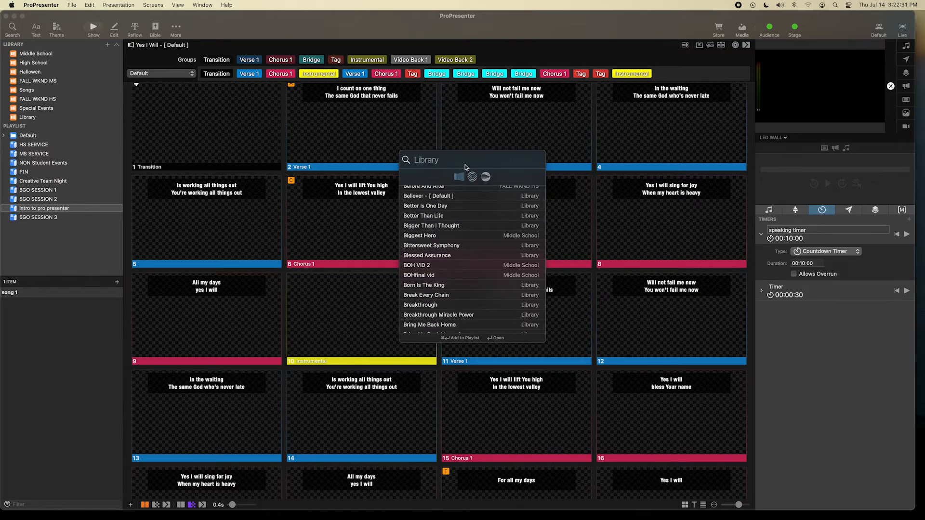
{"action": "type", "text": "yes i will"}
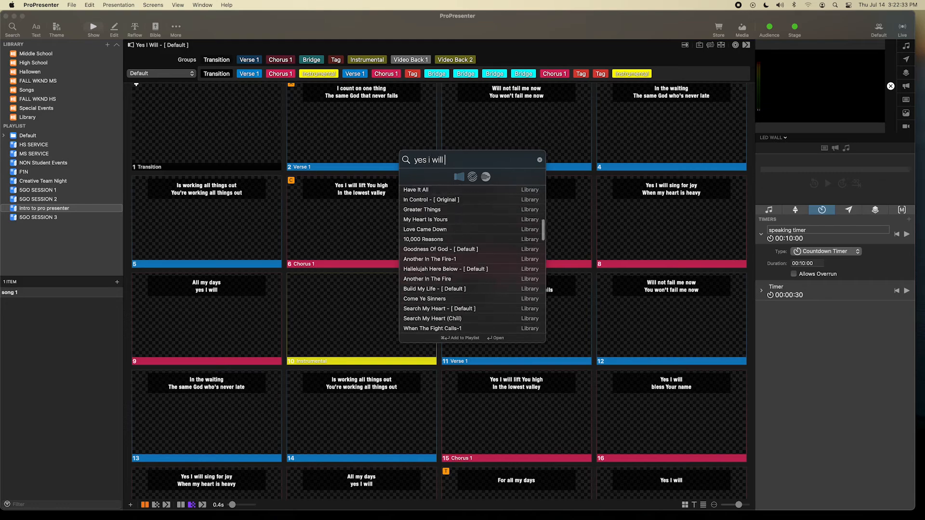
{"action": "scroll", "coordinate": [480, 234], "scroll_direction": "up", "scroll_amount": 10}
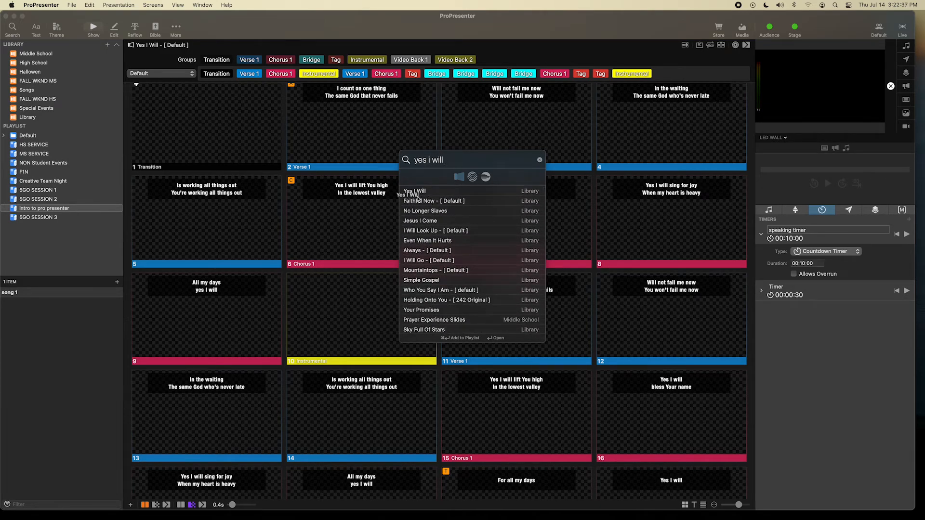
{"action": "left_click_drag", "start_coordinate": [203, 290], "coordinate": [80, 320]}
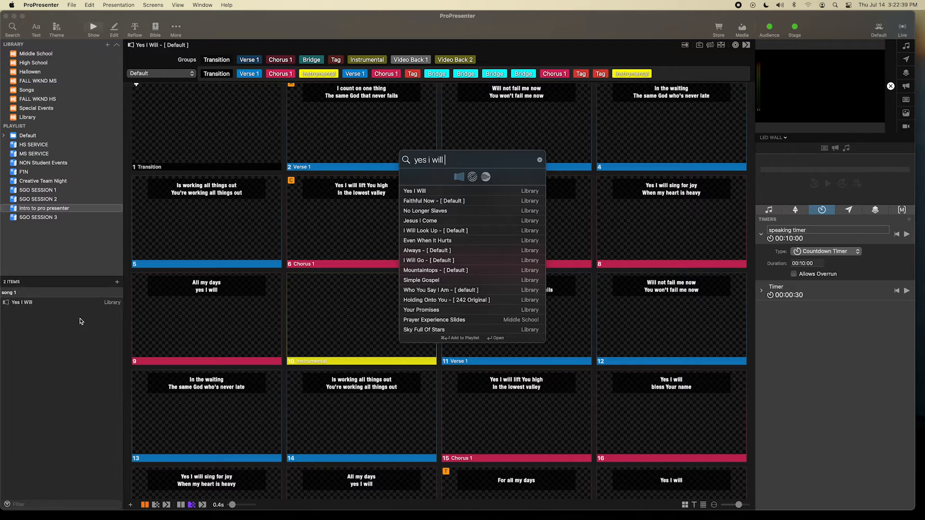
{"action": "left_click", "coordinate": [42, 322]}
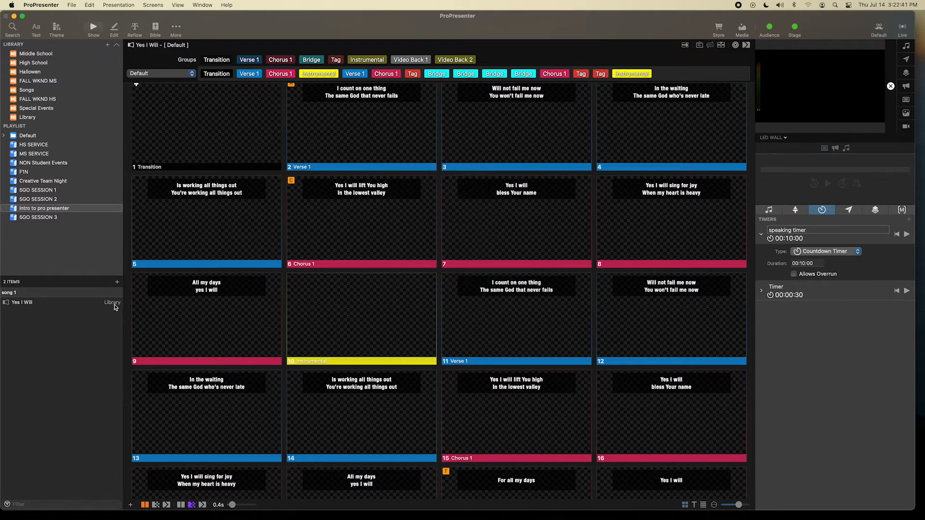
Show the arrangement controls for Yes I Will and switch the song to the Default arrangement.
{"action": "left_click", "coordinate": [22, 304]}
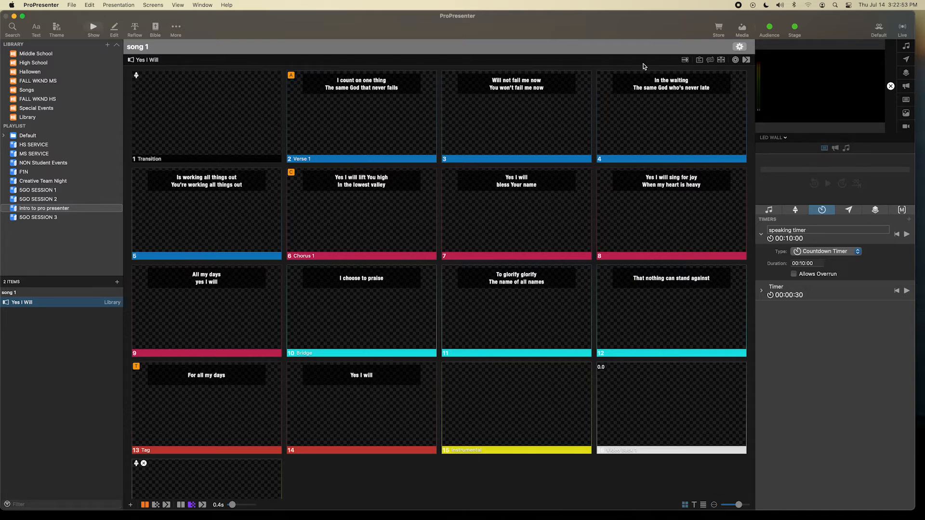
{"action": "left_click", "coordinate": [710, 61]}
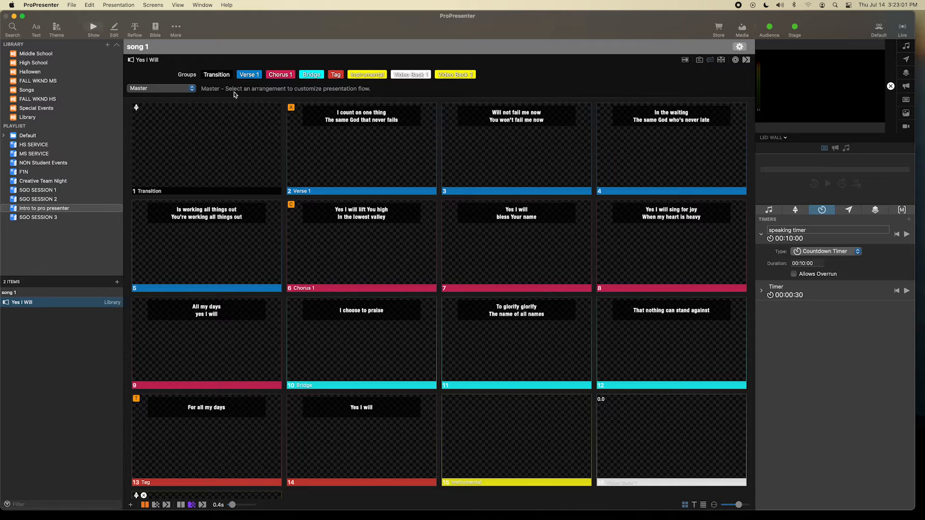
{"action": "left_click", "coordinate": [183, 93]}
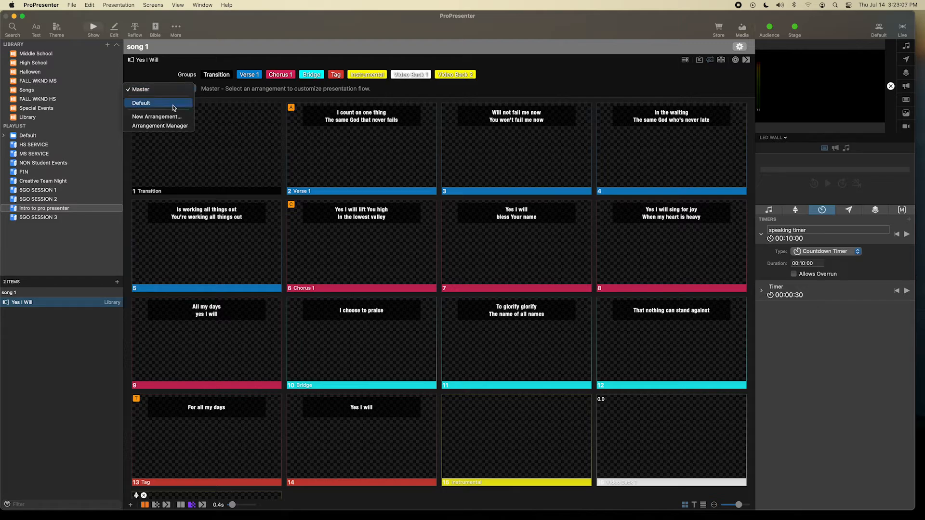
{"action": "left_click", "coordinate": [174, 108]}
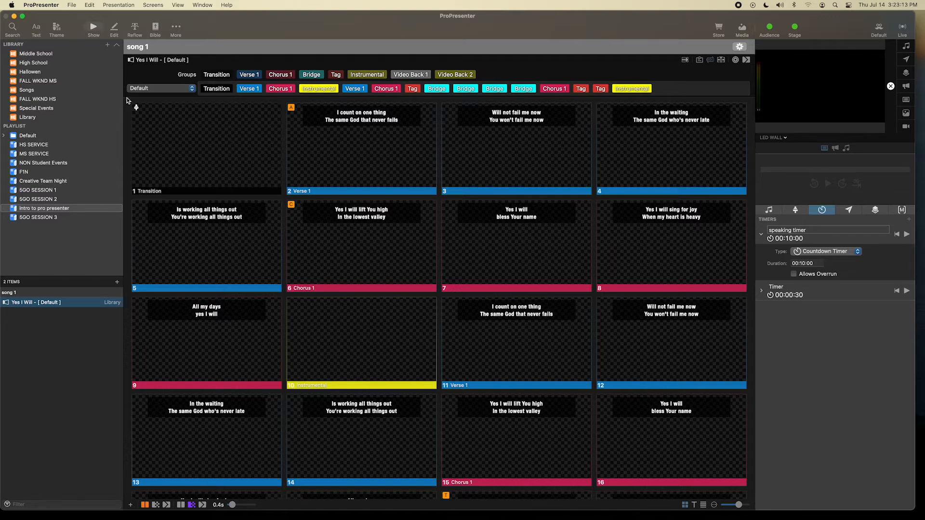
Create a new arrangement of Yes I Will named "test arrangement".
{"action": "left_click", "coordinate": [146, 91]}
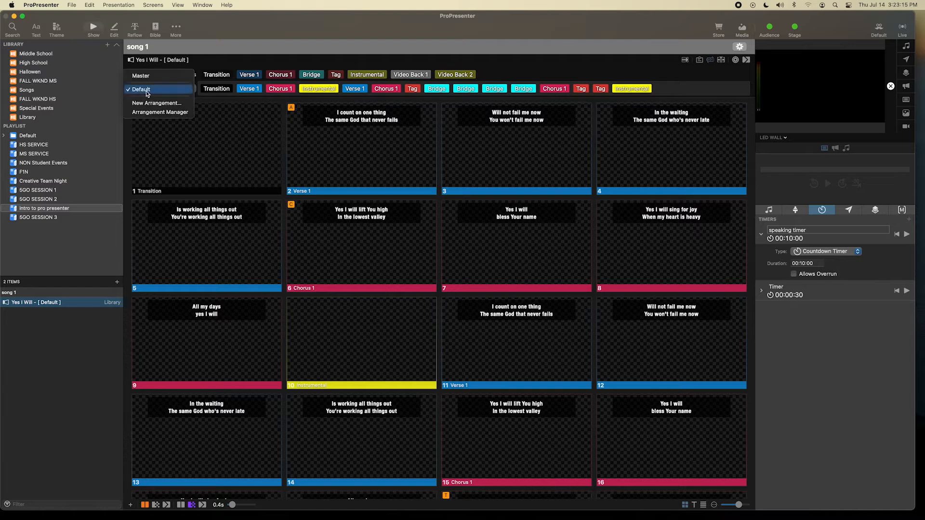
{"action": "left_click", "coordinate": [143, 102]}
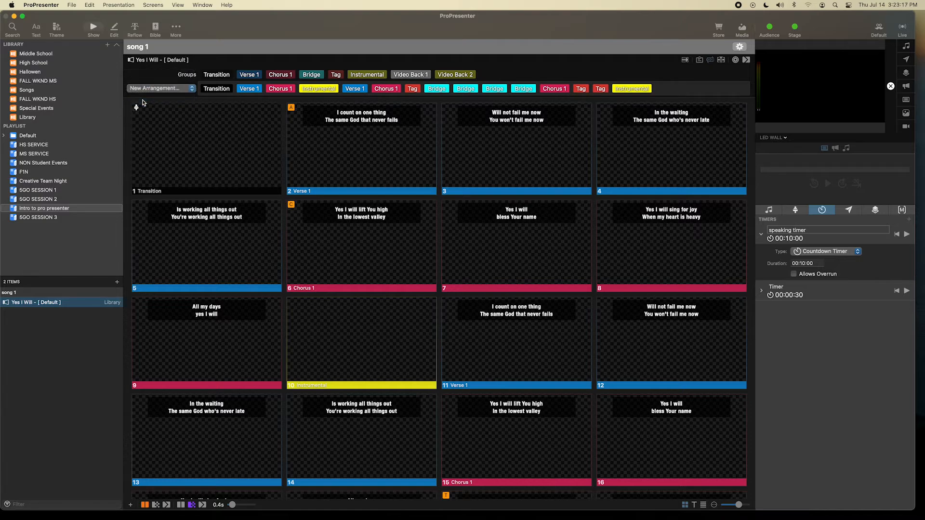
{"action": "type", "text": "test arrangment"}
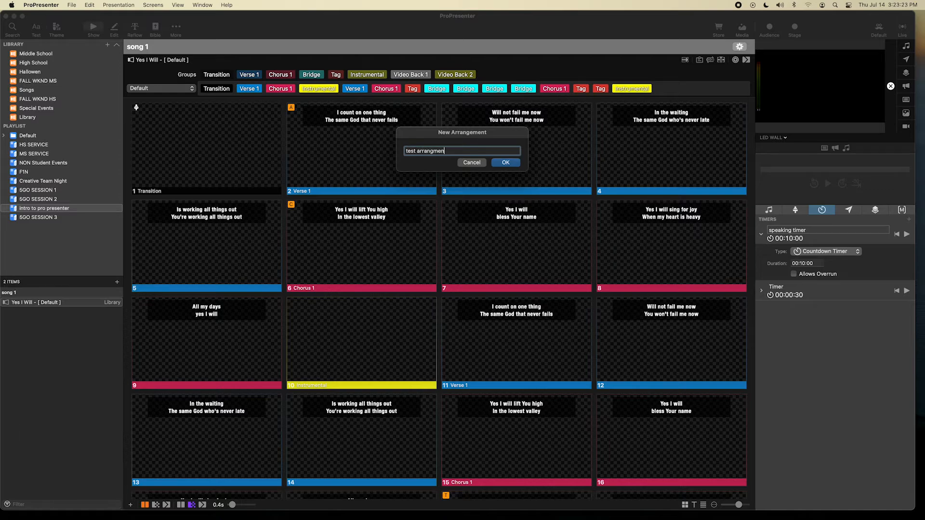
{"action": "left_click", "coordinate": [433, 151]}
{"action": "type", "text": "e"}
{"action": "left_click", "coordinate": [503, 163]}
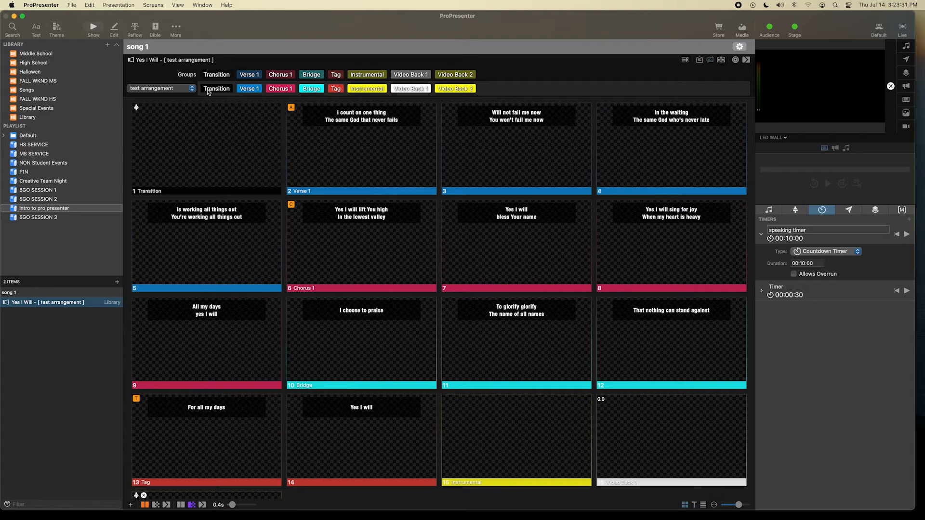
Remove Video Back 1 and Video Back 2 from the test arrangement and insert a second Verse 1, Chorus 1 and Bridge before the Tag.
{"action": "left_click", "coordinate": [171, 90]}
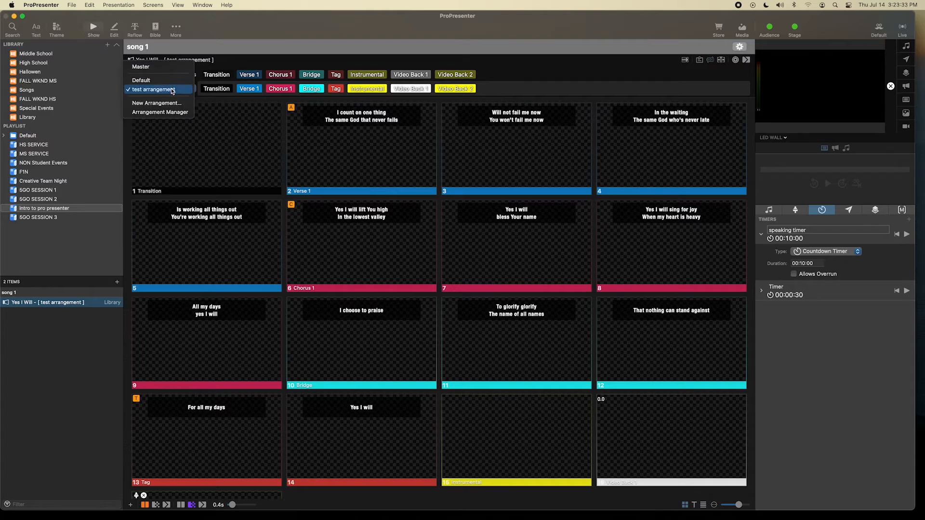
{"action": "left_click", "coordinate": [483, 92]}
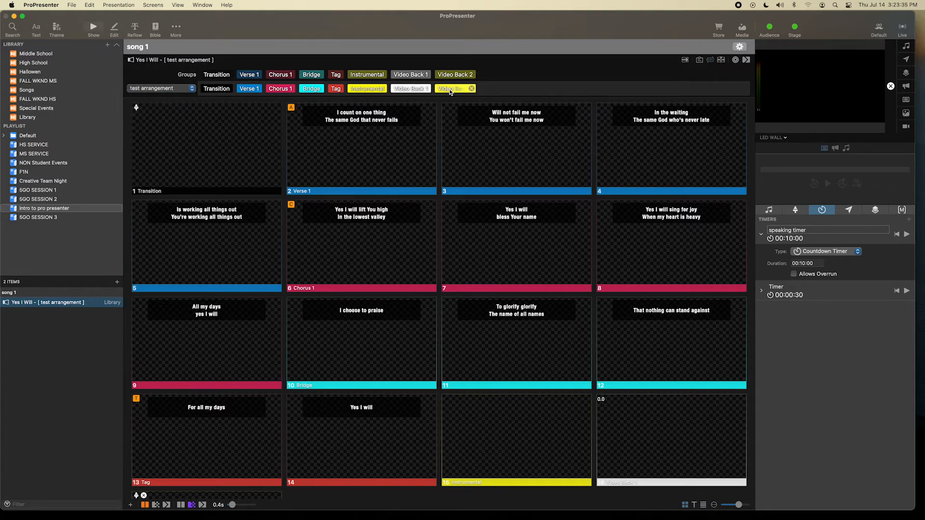
{"action": "left_click", "coordinate": [471, 89]}
{"action": "left_click", "coordinate": [426, 88]}
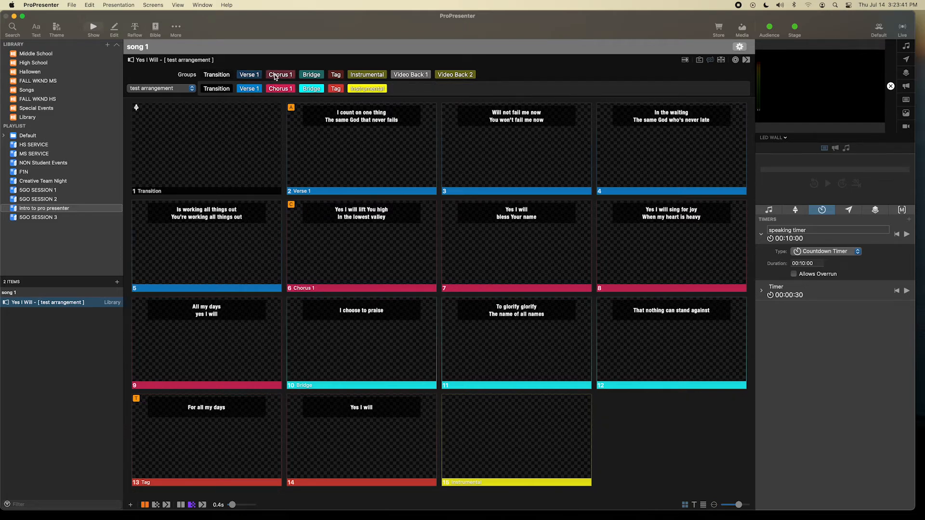
{"action": "mouse_move", "coordinate": [249, 74]}
{"action": "left_mouse_down"}
{"action": "mouse_move", "coordinate": [301, 89]}
{"action": "mouse_move", "coordinate": [284, 82]}
{"action": "mouse_move", "coordinate": [389, 89]}
{"action": "left_mouse_up"}
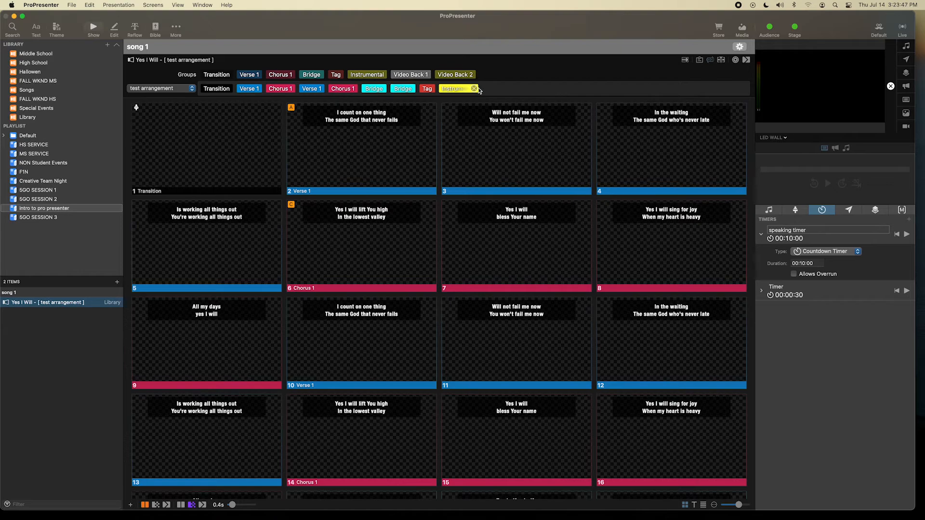
Insert a Transition between the second Chorus 1 and the first Bridge of the test arrangement and review the resulting slides.
{"action": "mouse_move", "coordinate": [225, 75]}
{"action": "left_mouse_down"}
{"action": "mouse_move", "coordinate": [328, 70]}
{"action": "mouse_move", "coordinate": [359, 88]}
{"action": "left_mouse_up"}
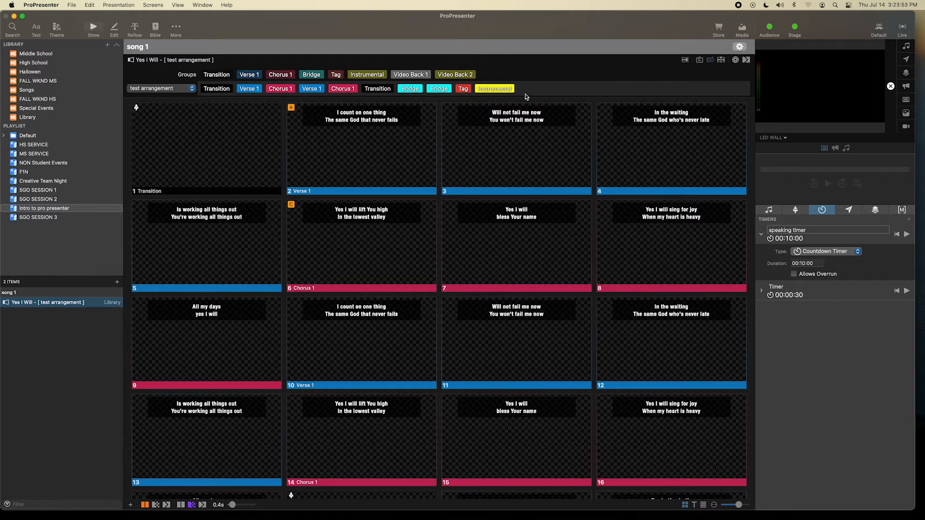
{"action": "scroll", "coordinate": [266, 132], "scroll_direction": "down", "scroll_amount": 1}
{"action": "scroll", "coordinate": [266, 132], "scroll_direction": "down", "scroll_amount": 3}
{"action": "scroll", "coordinate": [264, 134], "scroll_direction": "up", "scroll_amount": 4}
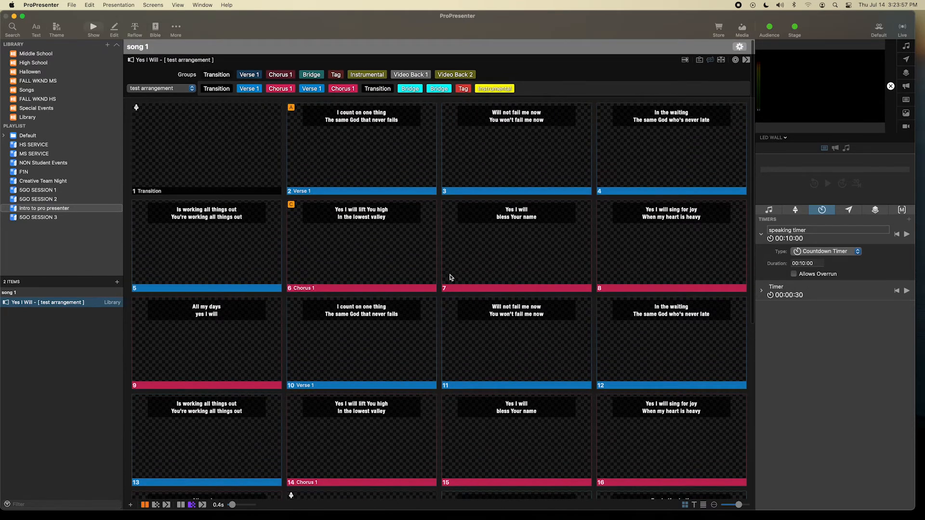
{"action": "scroll", "coordinate": [452, 278], "scroll_direction": "down", "scroll_amount": 5}
{"action": "scroll", "coordinate": [443, 270], "scroll_direction": "down", "scroll_amount": 3}
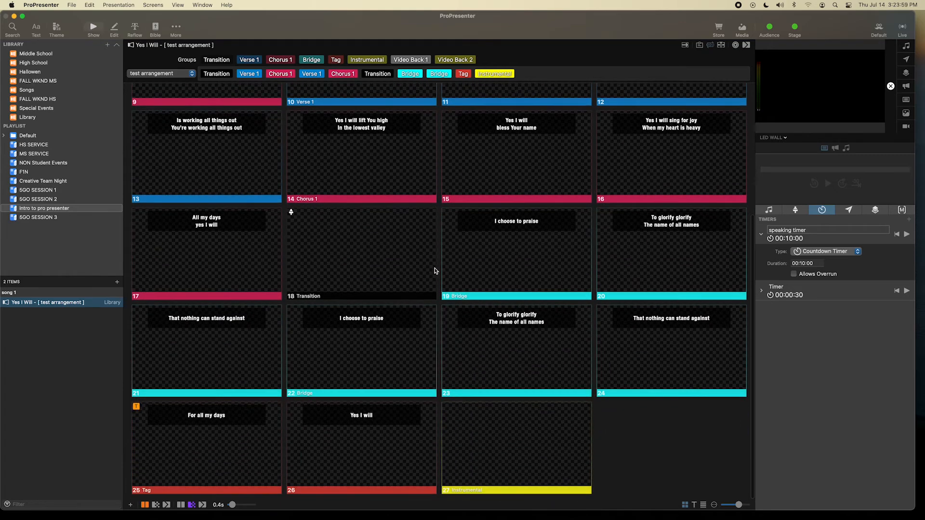
{"action": "scroll", "coordinate": [430, 271], "scroll_direction": "up", "scroll_amount": 5}
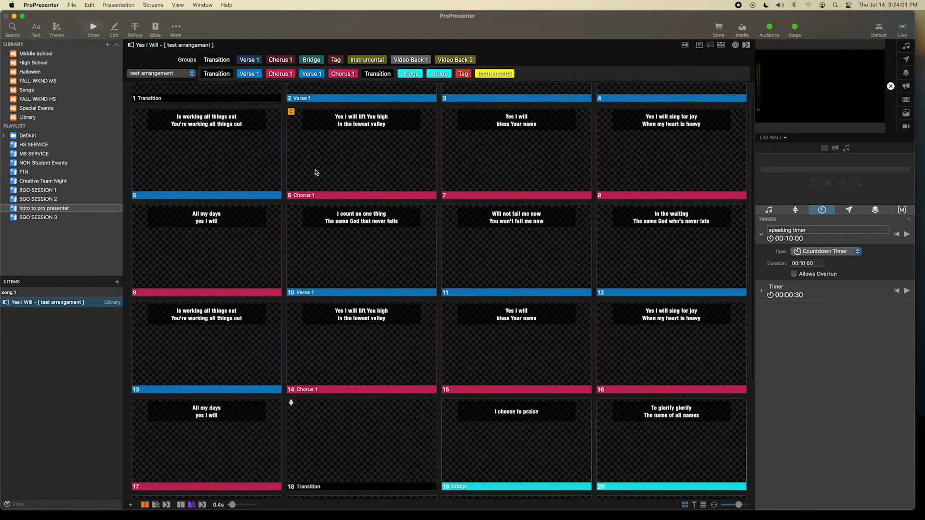
{"action": "scroll", "coordinate": [358, 204], "scroll_direction": "up", "scroll_amount": 2}
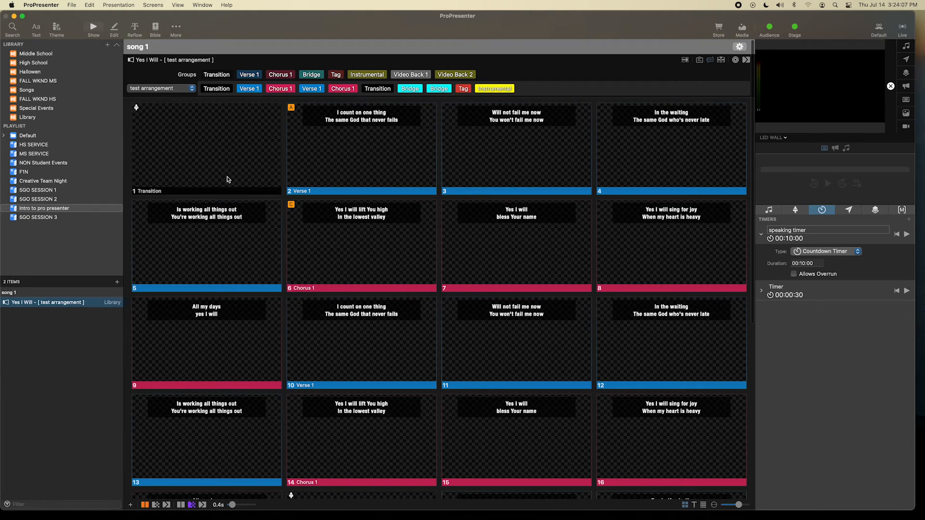
Show the media bin and add the background video "Old film overlay - dirt, spots, splotches (white screen).mp4" as the song's first slide.
{"action": "left_click", "coordinate": [744, 28]}
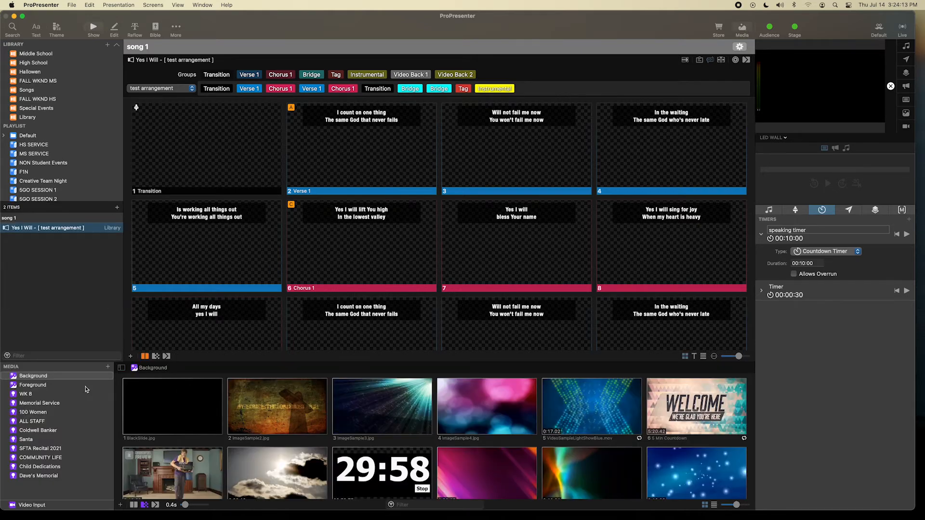
{"action": "scroll", "coordinate": [344, 427], "scroll_direction": "down", "scroll_amount": 10}
{"action": "scroll", "coordinate": [344, 428], "scroll_direction": "down", "scroll_amount": 3}
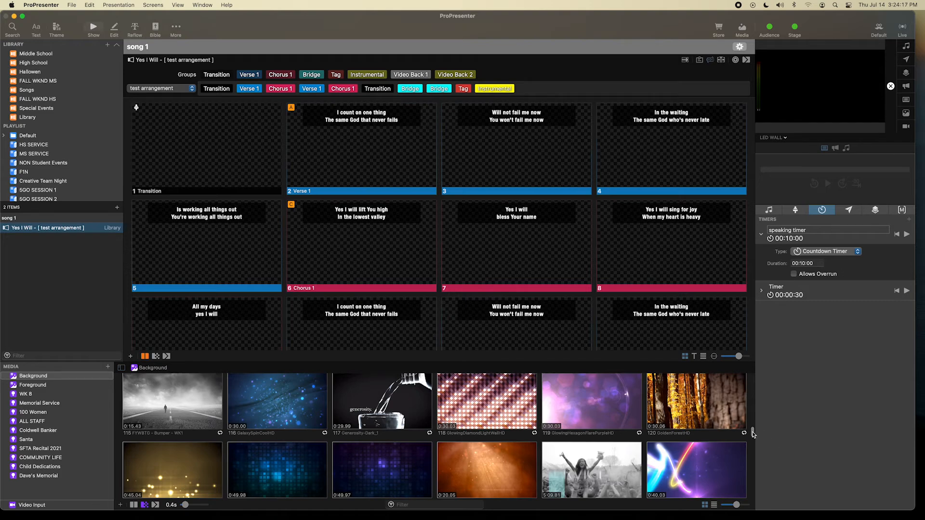
{"action": "scroll", "coordinate": [754, 434], "scroll_direction": "down", "scroll_amount": 15}
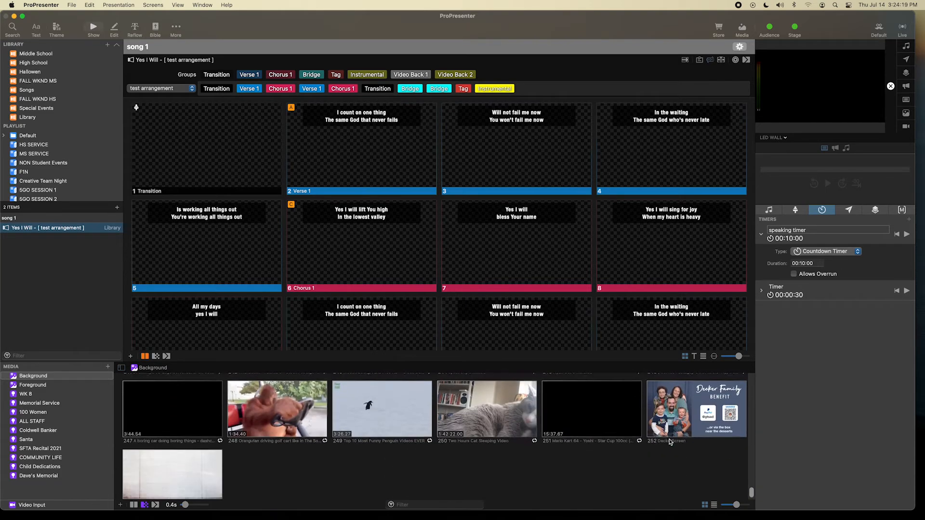
{"action": "scroll", "coordinate": [670, 442], "scroll_direction": "up", "scroll_amount": 3}
{"action": "left_click_drag", "start_coordinate": [510, 404], "coordinate": [126, 131]}
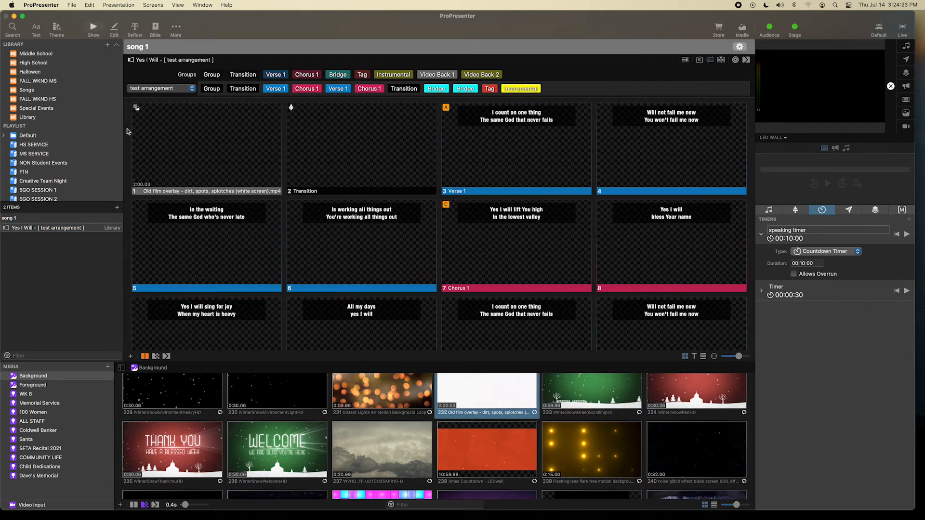
Send the film overlay and the first Verse 1 slide to the output, and clear the slide layer and the media layer separately.
{"action": "left_click", "coordinate": [207, 134]}
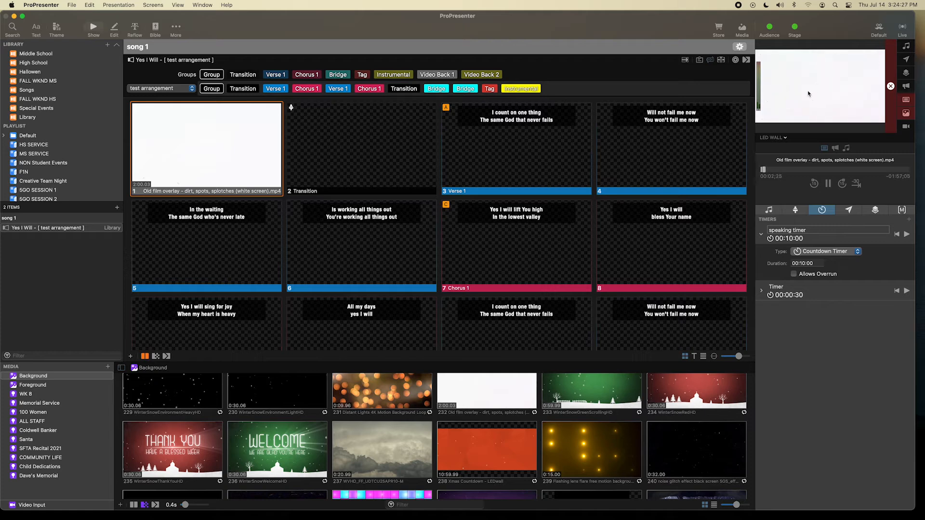
{"action": "left_click", "coordinate": [538, 149]}
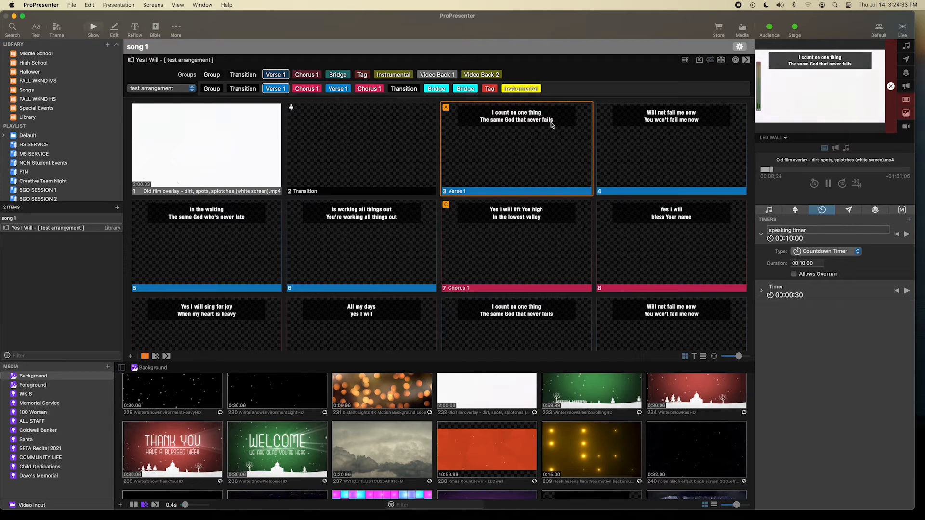
{"action": "left_click", "coordinate": [906, 100]}
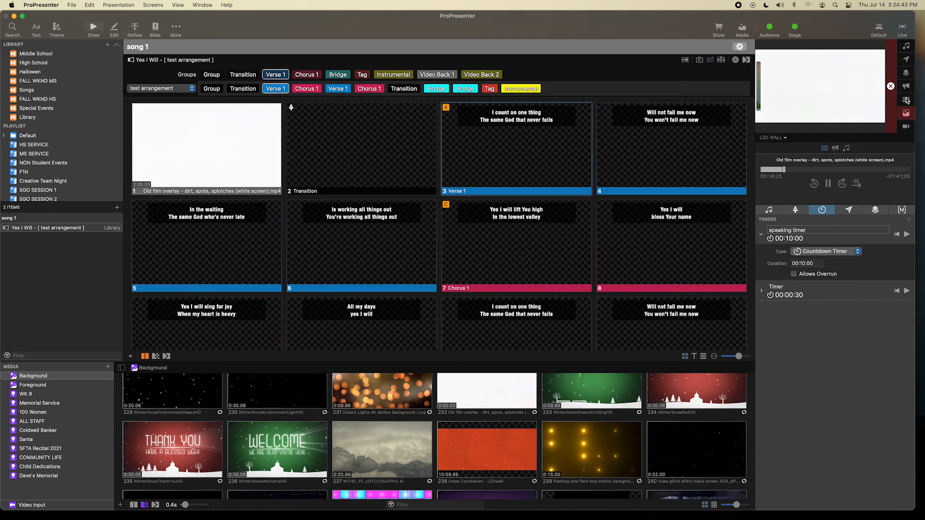
{"action": "left_click", "coordinate": [906, 113]}
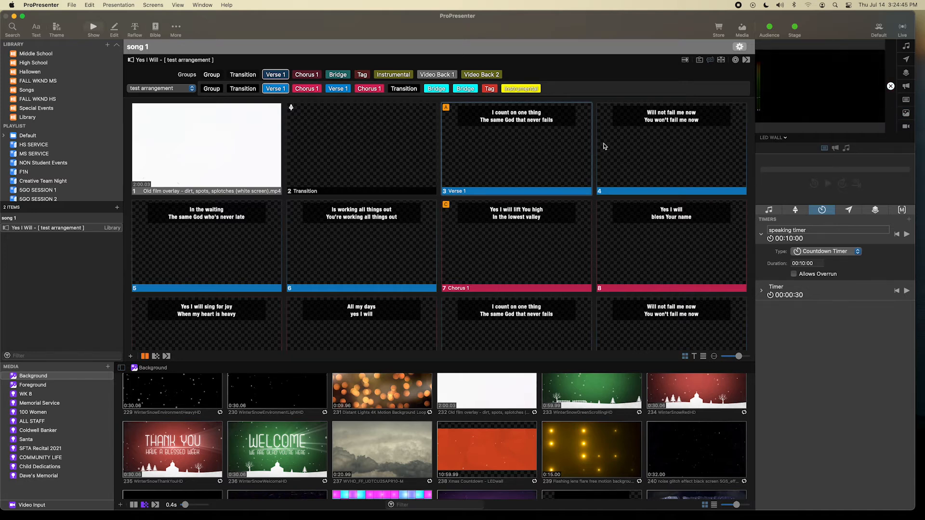
Send the film overlay and the first Verse 1 slide live again and clear all output layers at once.
{"action": "left_click", "coordinate": [204, 152]}
{"action": "left_click", "coordinate": [491, 149]}
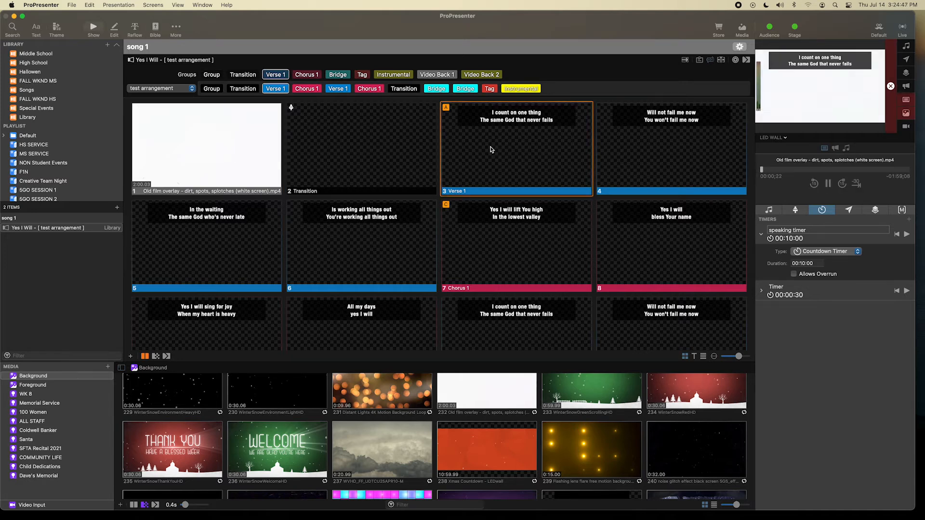
{"action": "left_click", "coordinate": [890, 88]}
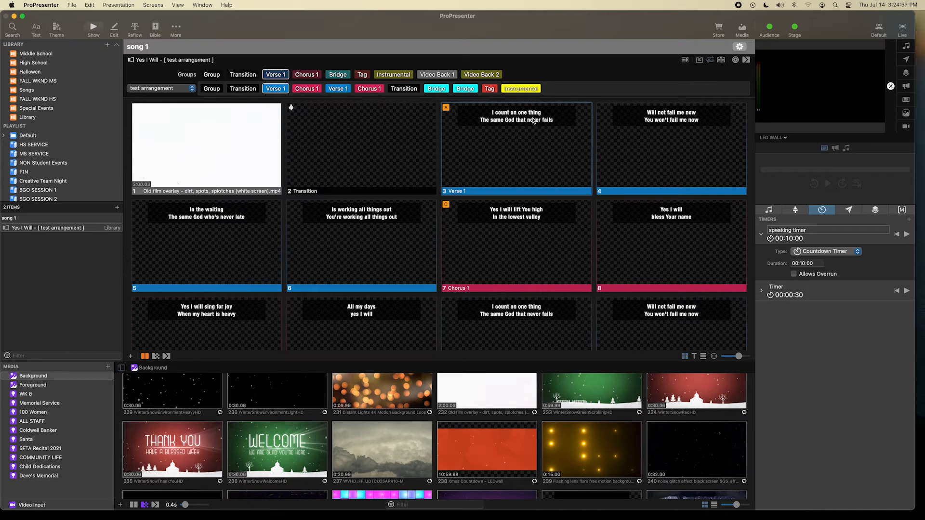
Apply the Lines Only - All Caps theme from the Black Box lyric styles to the song's slides.
{"action": "left_click", "coordinate": [55, 27]}
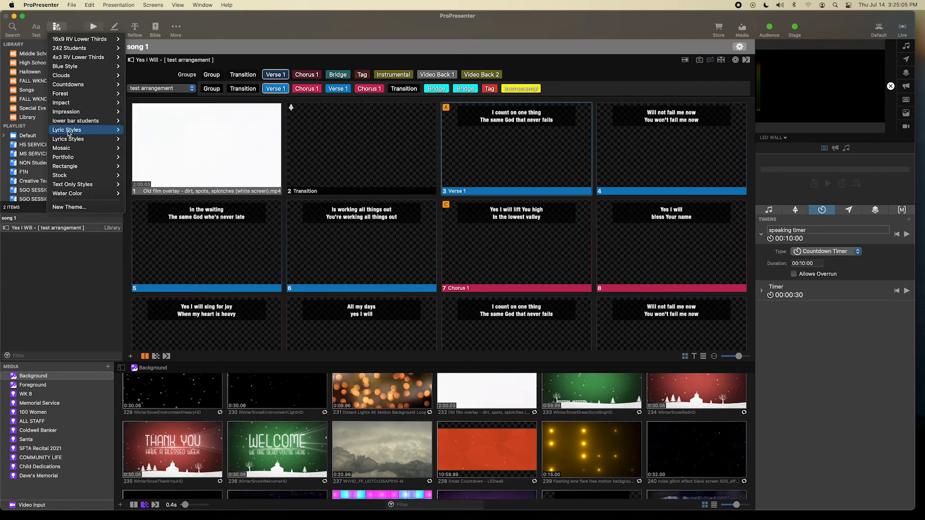
{"action": "mouse_move", "coordinate": [71, 139]}
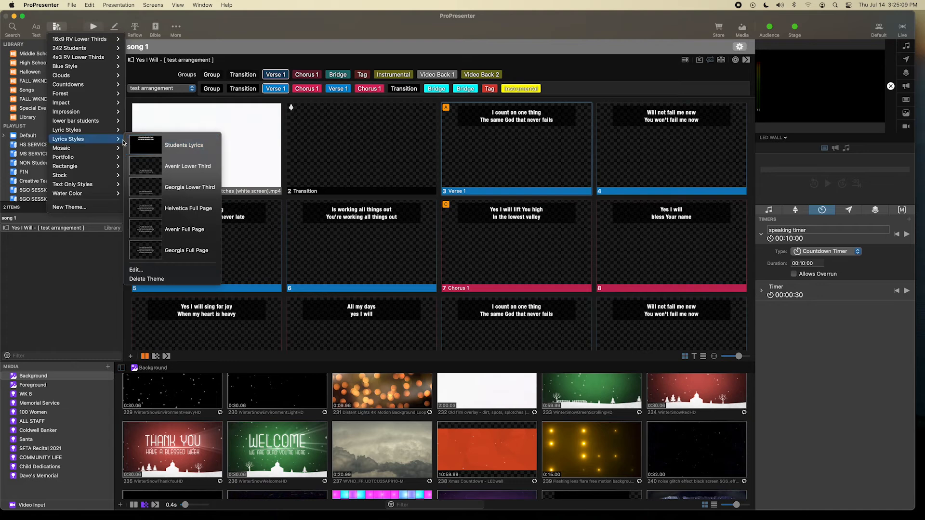
{"action": "mouse_move", "coordinate": [115, 148]}
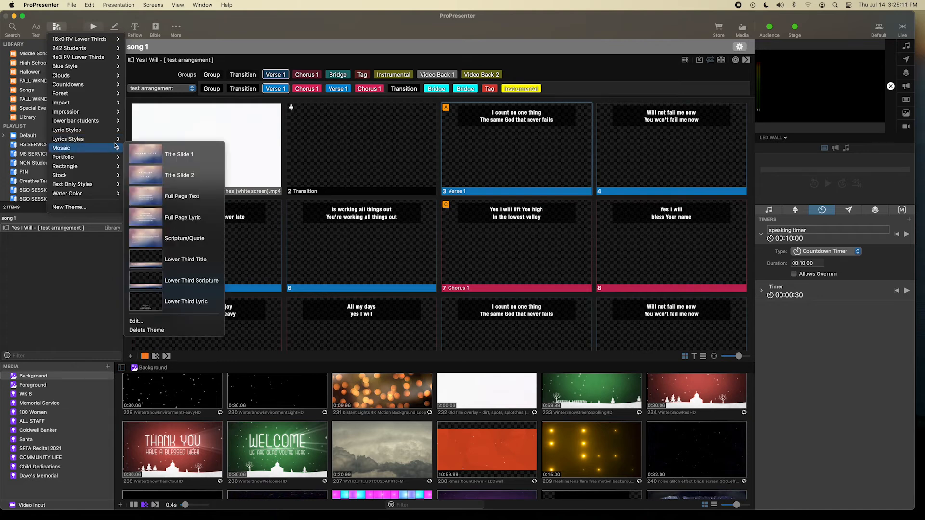
{"action": "mouse_move", "coordinate": [114, 132]}
{"action": "mouse_move", "coordinate": [144, 131]}
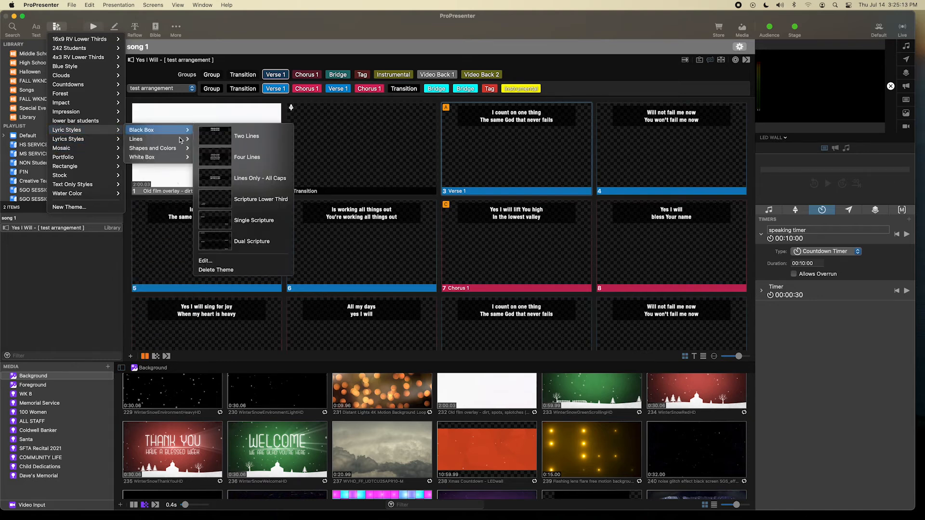
{"action": "left_click", "coordinate": [211, 175]}
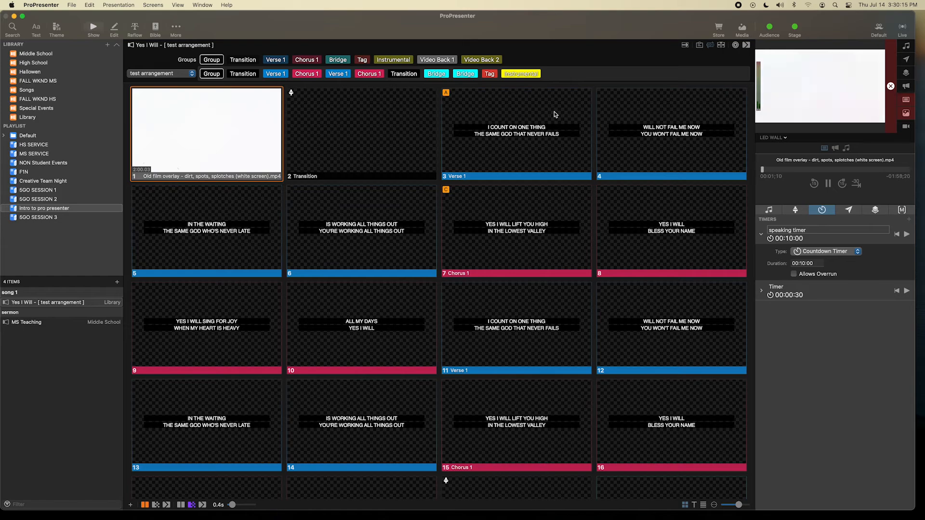
Send the first Verse 1 slide live, add a Stage action to it and choose a layout for the STAGE DISPLAY screen.
{"action": "left_click", "coordinate": [554, 114]}
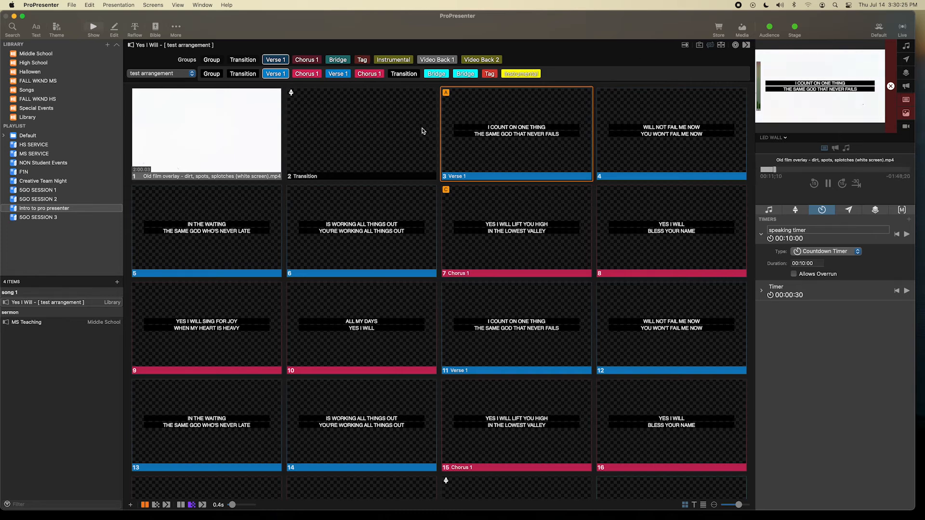
{"action": "right_click", "coordinate": [473, 118]}
{"action": "left_click", "coordinate": [474, 116]}
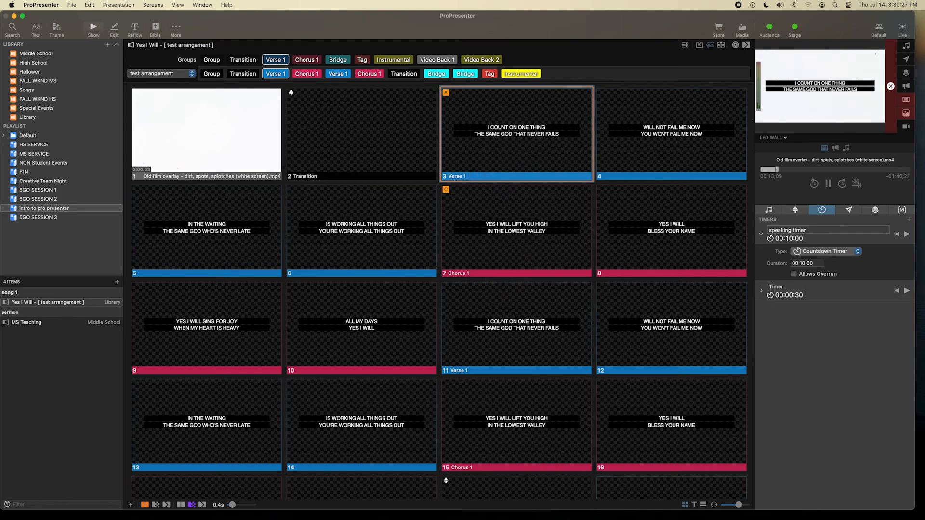
{"action": "right_click", "coordinate": [476, 118]}
{"action": "mouse_move", "coordinate": [519, 203]}
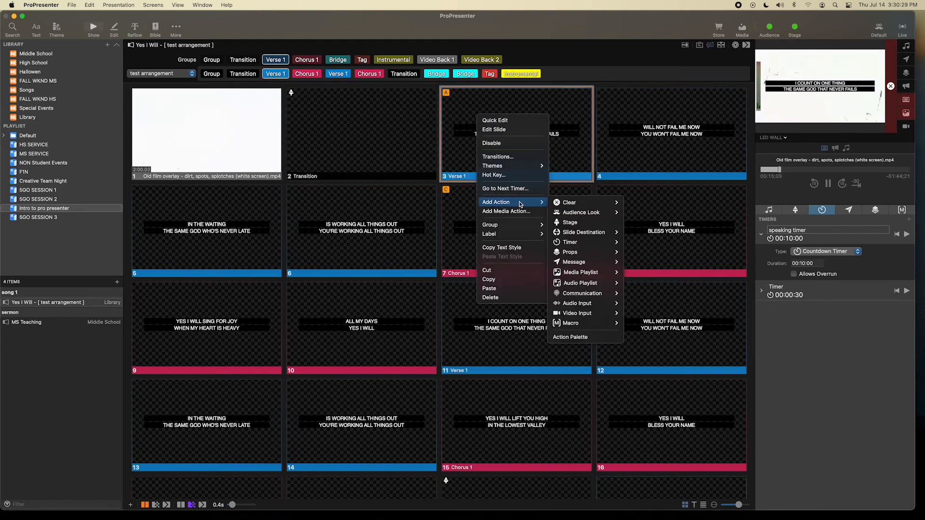
{"action": "left_click", "coordinate": [571, 222]}
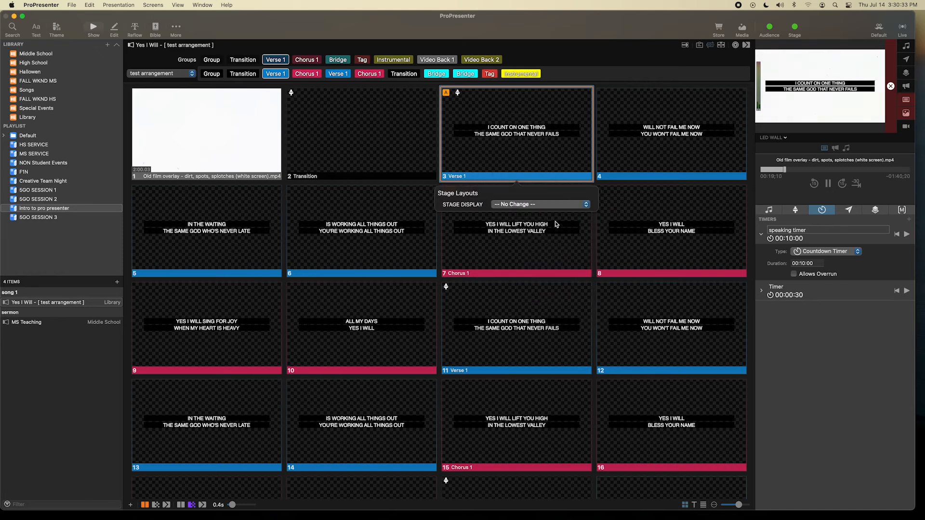
{"action": "left_click", "coordinate": [532, 208]}
{"action": "left_click", "coordinate": [531, 214]}
{"action": "left_click", "coordinate": [498, 141]}
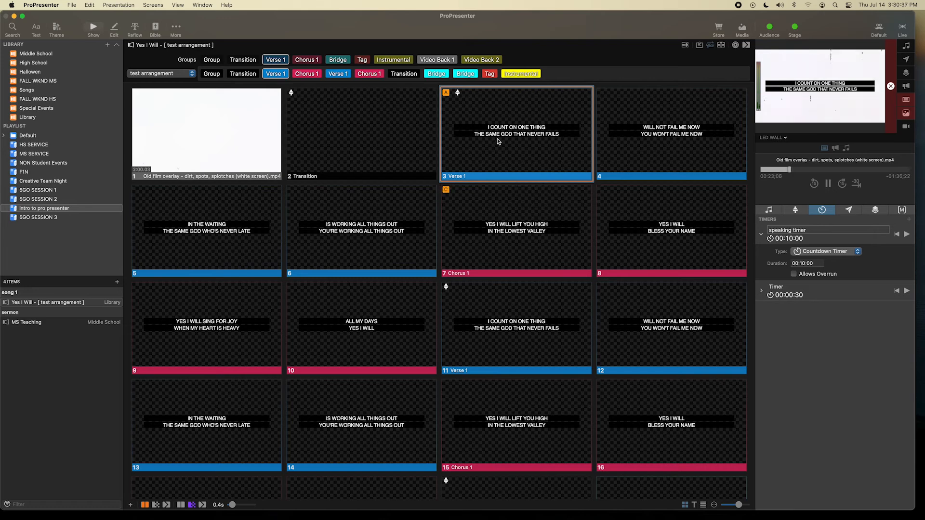
Trigger slide 4 and the first Verse 1 slide again, and switch the output preview to STAGE DISPLAY.
{"action": "left_click", "coordinate": [646, 141]}
{"action": "left_click", "coordinate": [530, 136]}
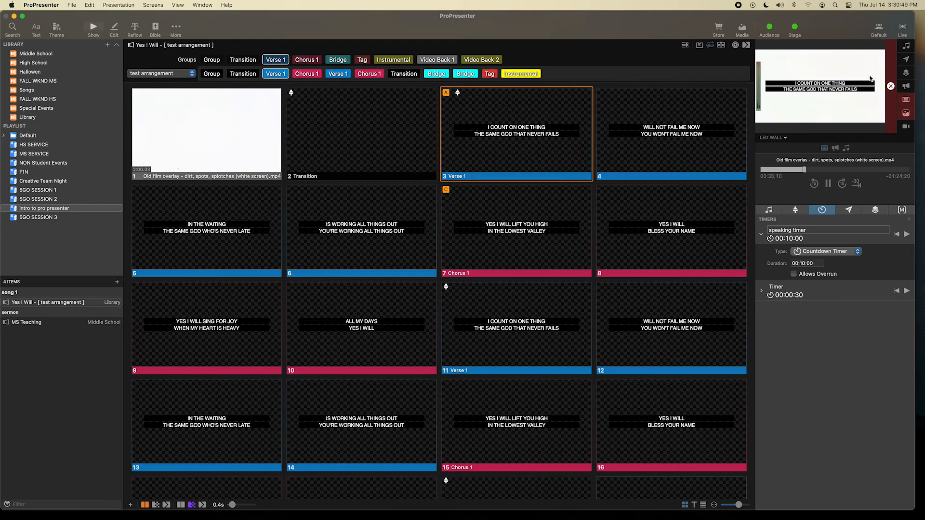
{"action": "left_click", "coordinate": [779, 138]}
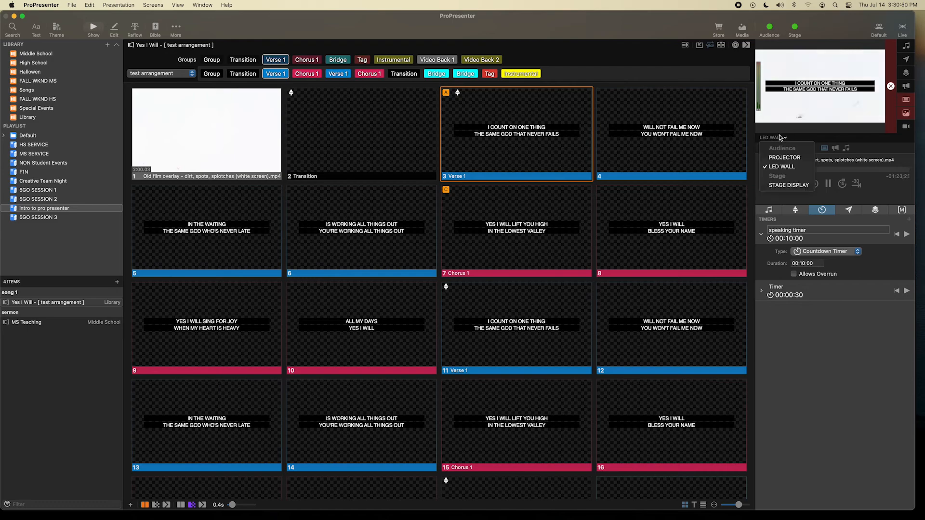
{"action": "left_click", "coordinate": [784, 186]}
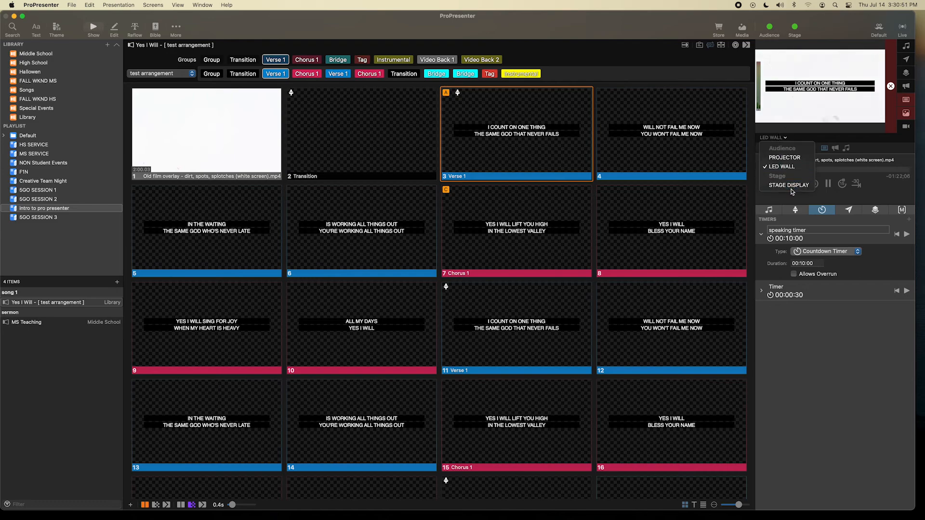
Play slides 4 through 8 to check the stage display, and switch the output preview back to LED WALL.
{"action": "left_click", "coordinate": [713, 137]}
{"action": "left_click", "coordinate": [232, 204]}
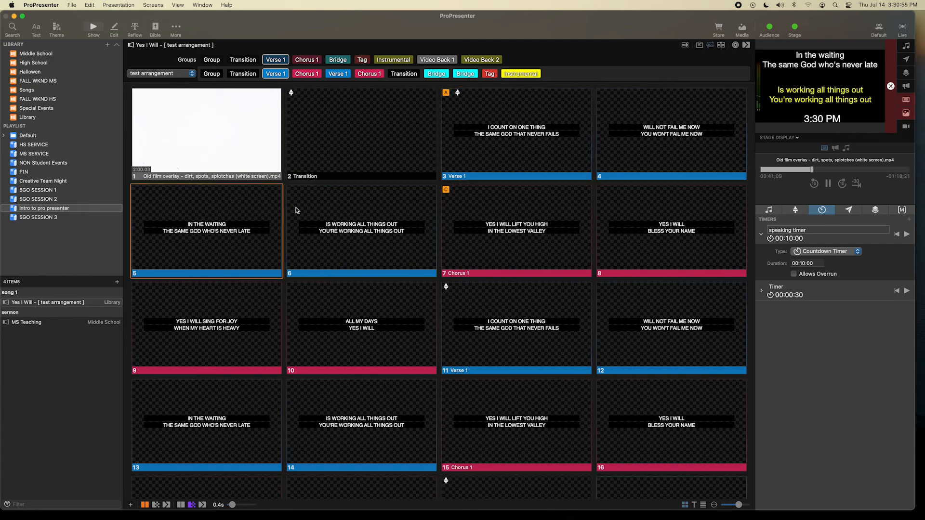
{"action": "left_click", "coordinate": [337, 208]}
{"action": "left_click", "coordinate": [486, 219]}
{"action": "left_click", "coordinate": [599, 219]}
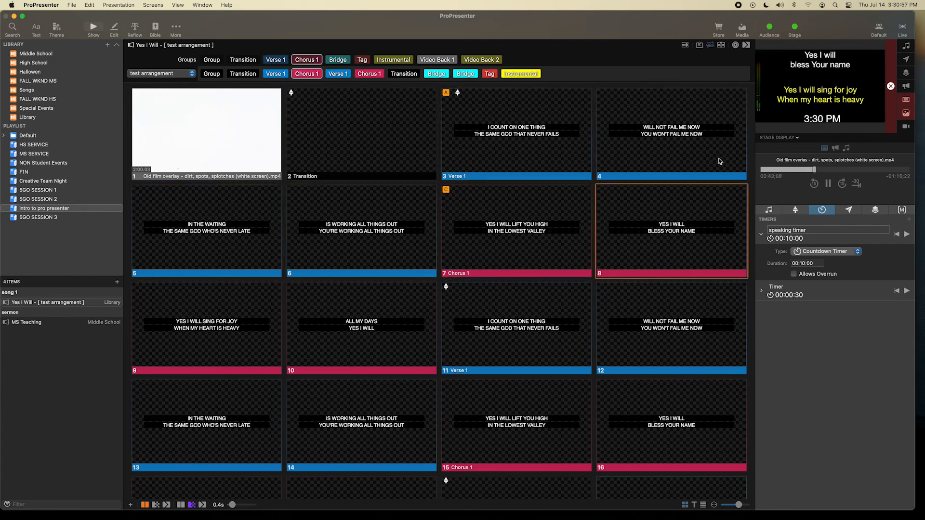
{"action": "left_click", "coordinate": [775, 138]}
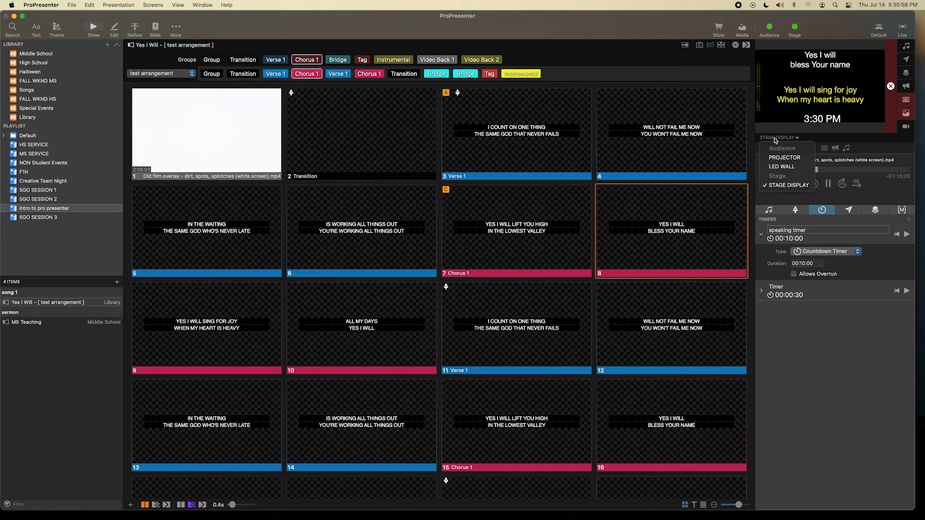
{"action": "left_click", "coordinate": [776, 167]}
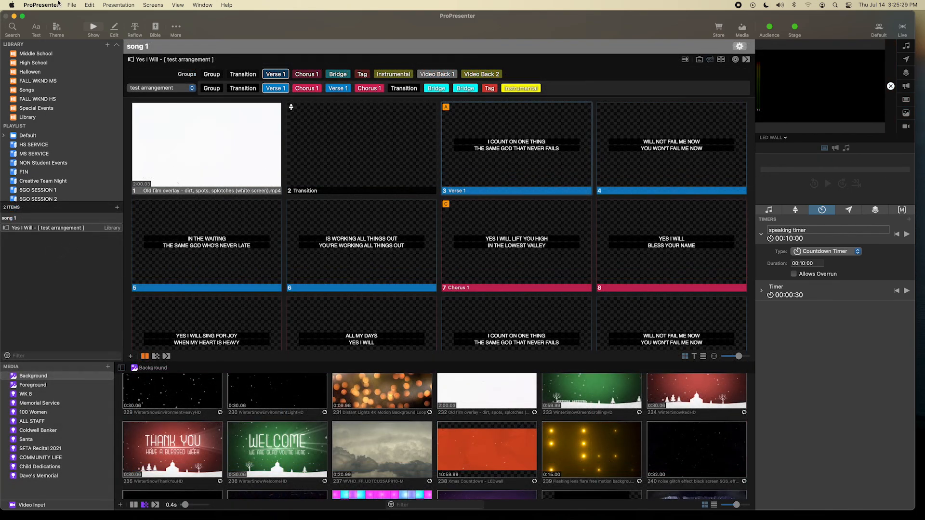
Quit ProPresenter, confirm closing it, and launch it again.
{"action": "left_click", "coordinate": [89, 5]}
{"action": "mouse_move", "coordinate": [74, 3]}
{"action": "mouse_move", "coordinate": [38, 3]}
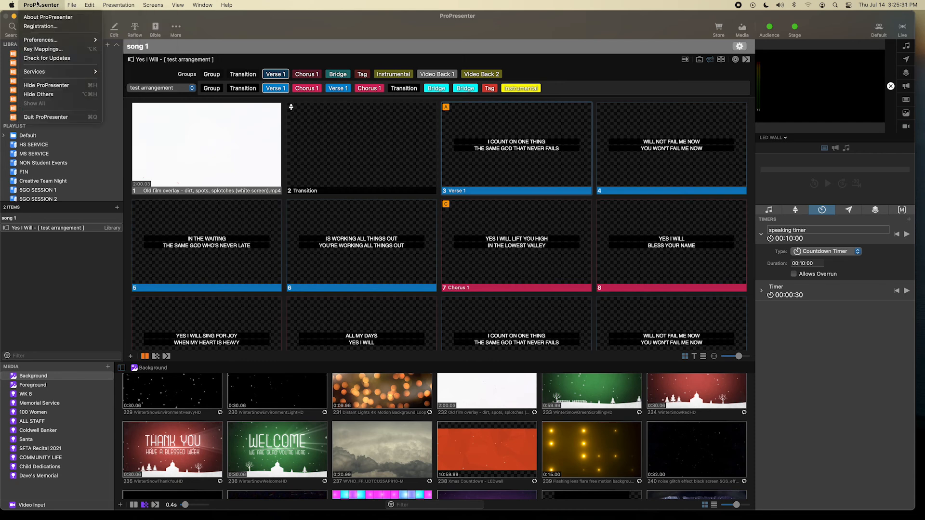
{"action": "left_click", "coordinate": [52, 118]}
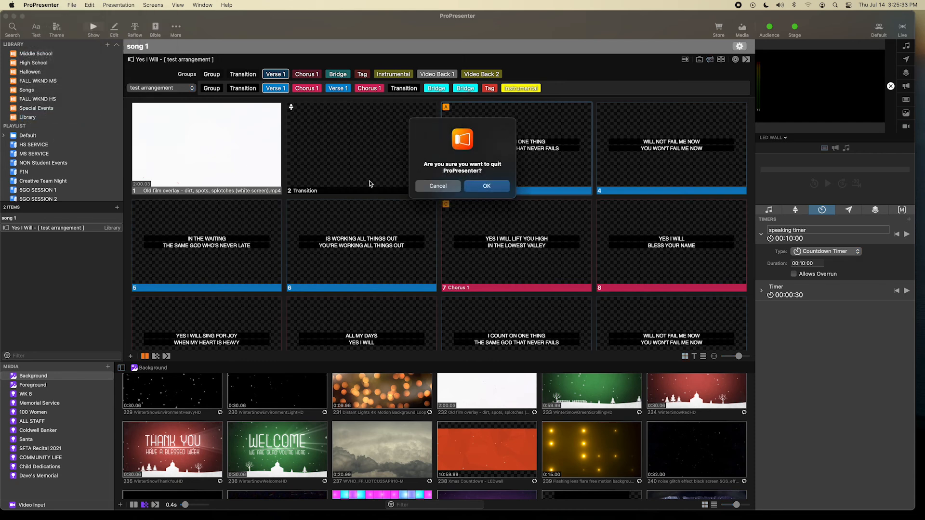
{"action": "left_click", "coordinate": [484, 187]}
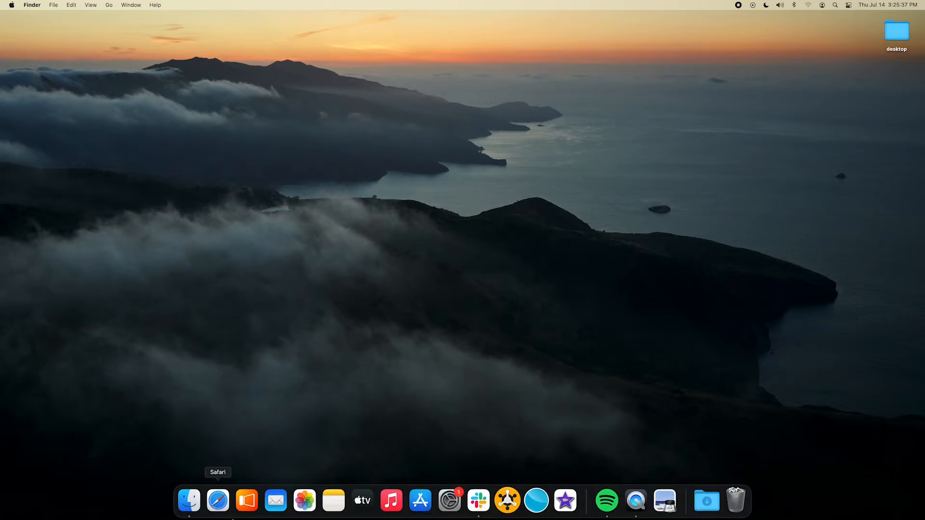
{"action": "left_click", "coordinate": [240, 519]}
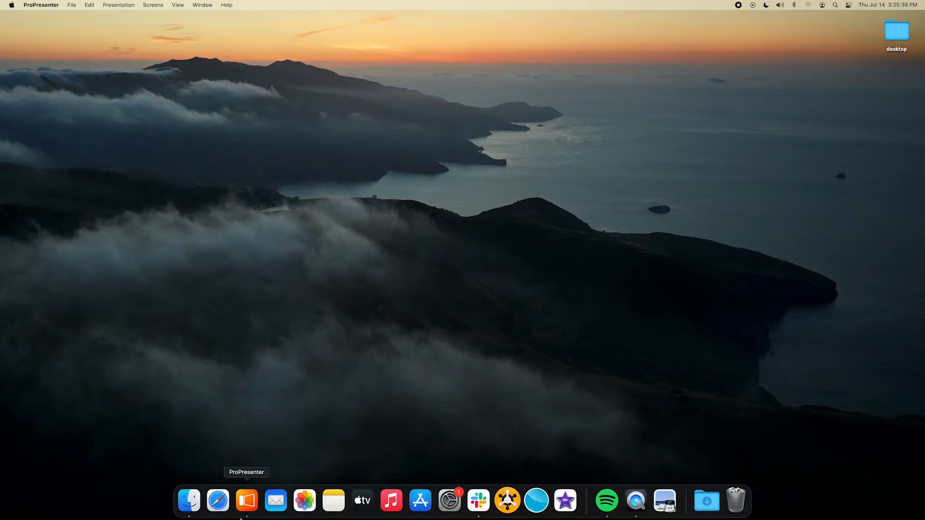